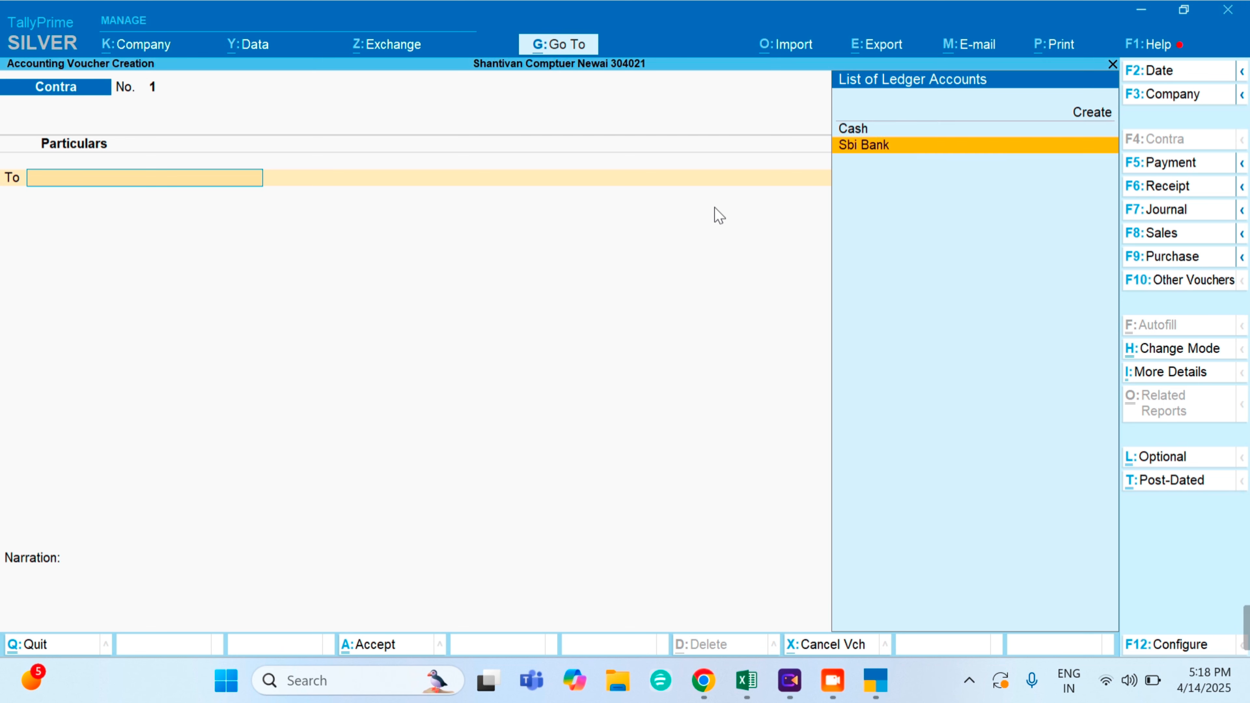
- Credit Cash with 20,000.00 on the To line and move to the By ledger list
key(Up)
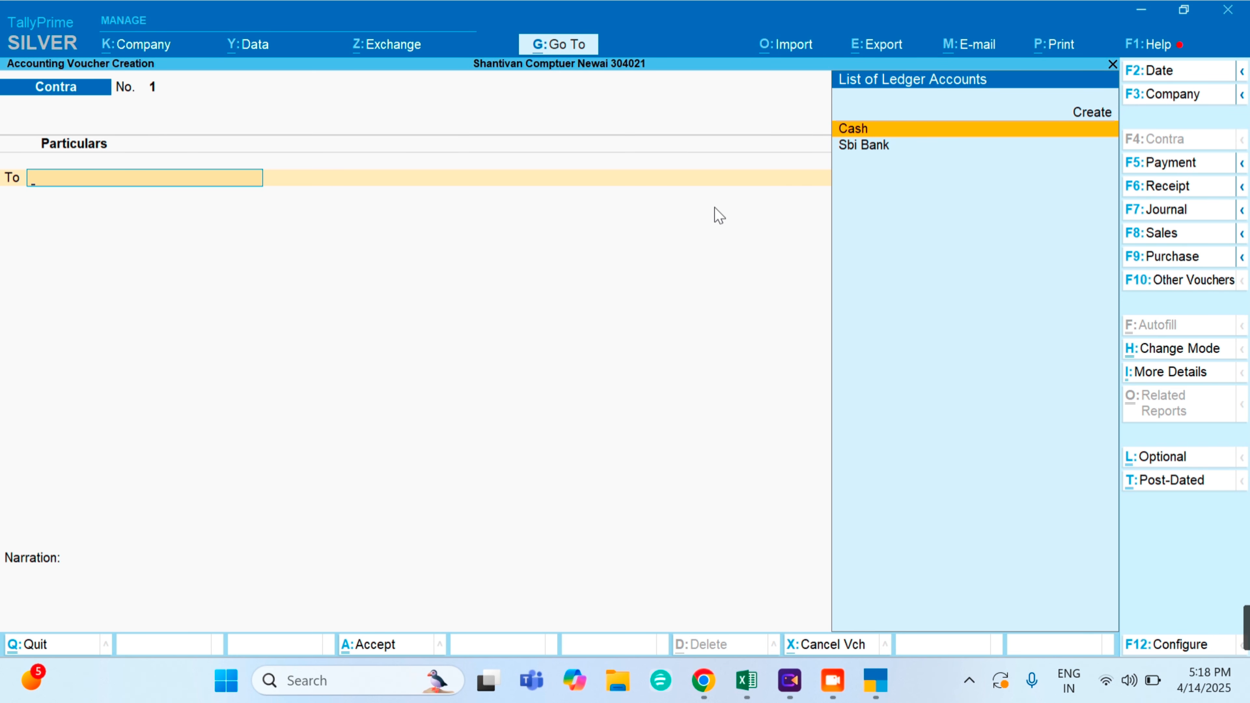
key(Return)
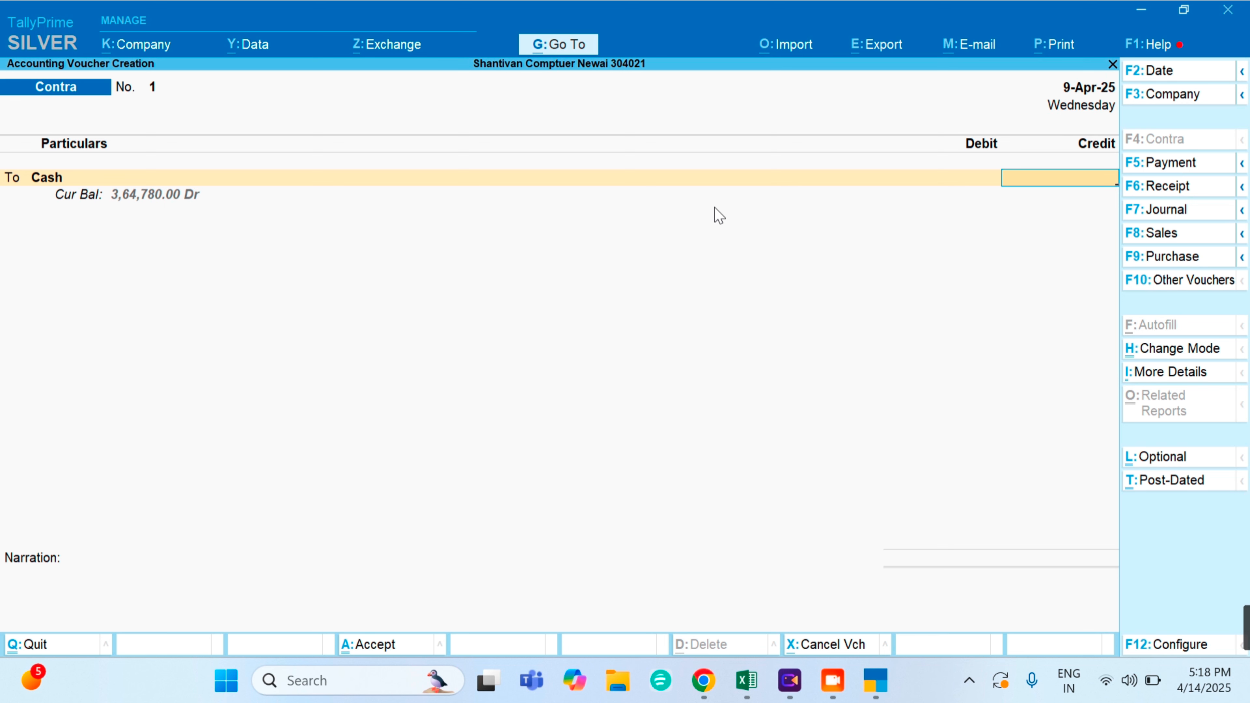
text(20000)
key(Return)
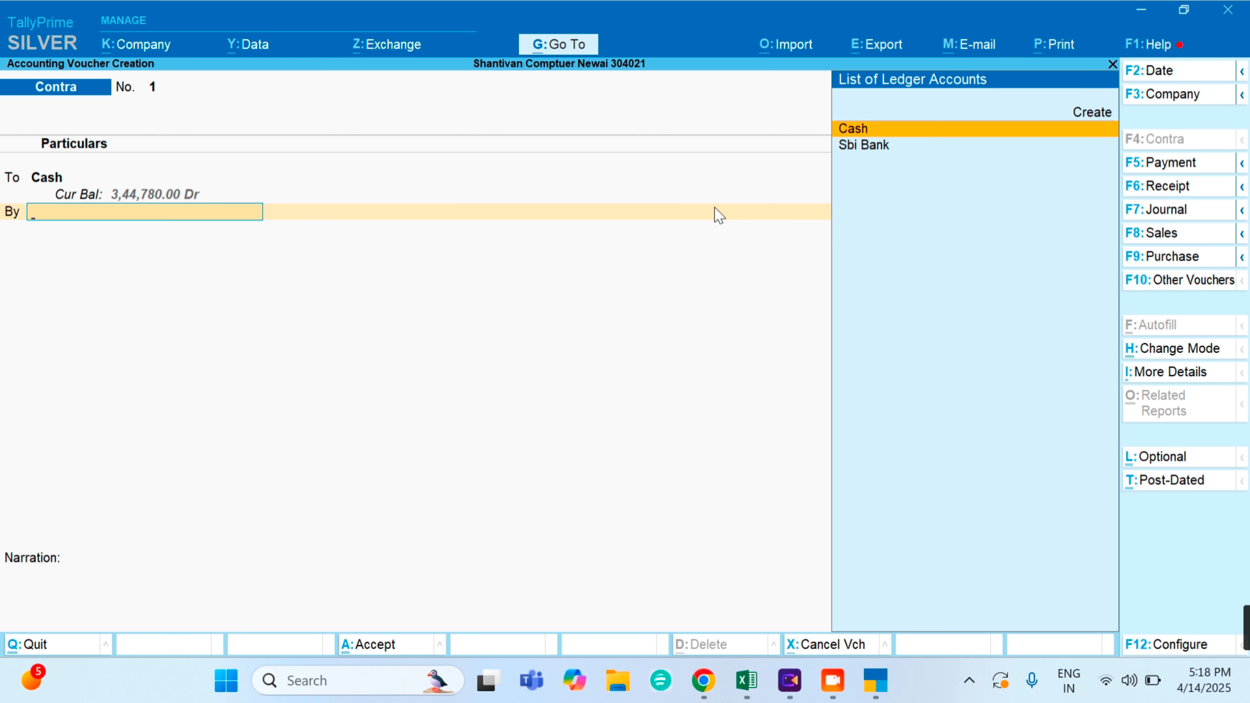
key(Down)
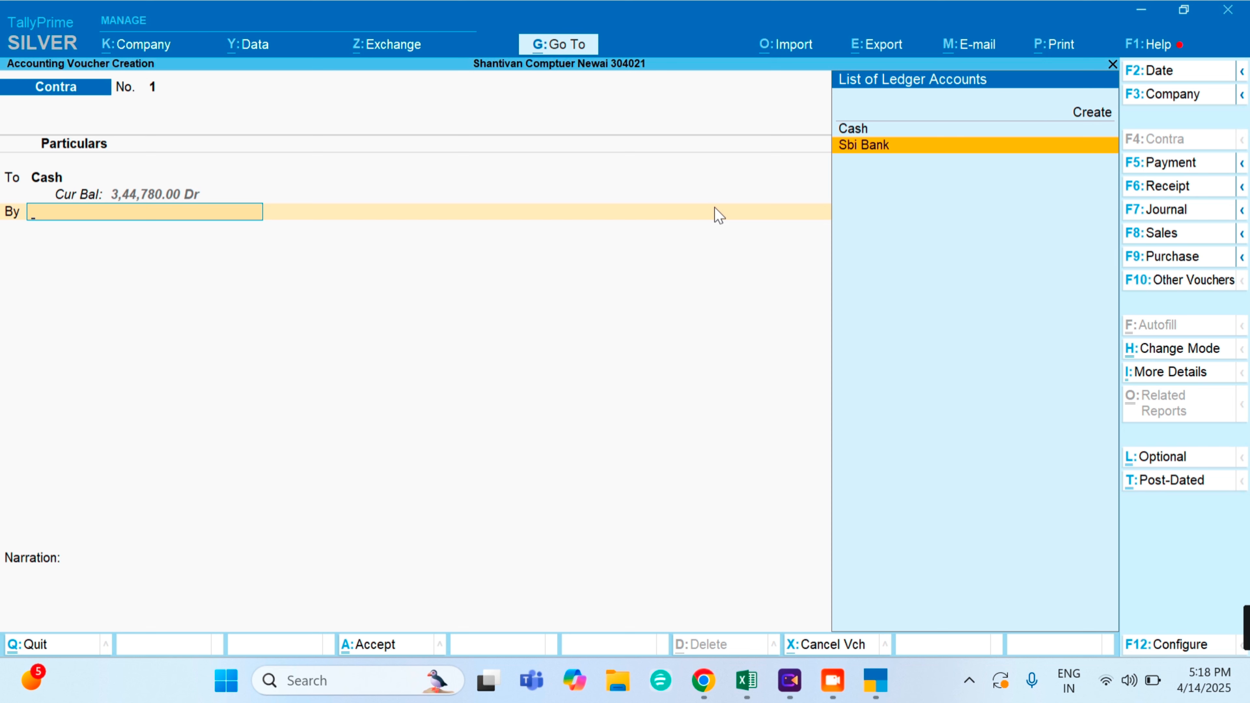
key(Up)
key(Up)
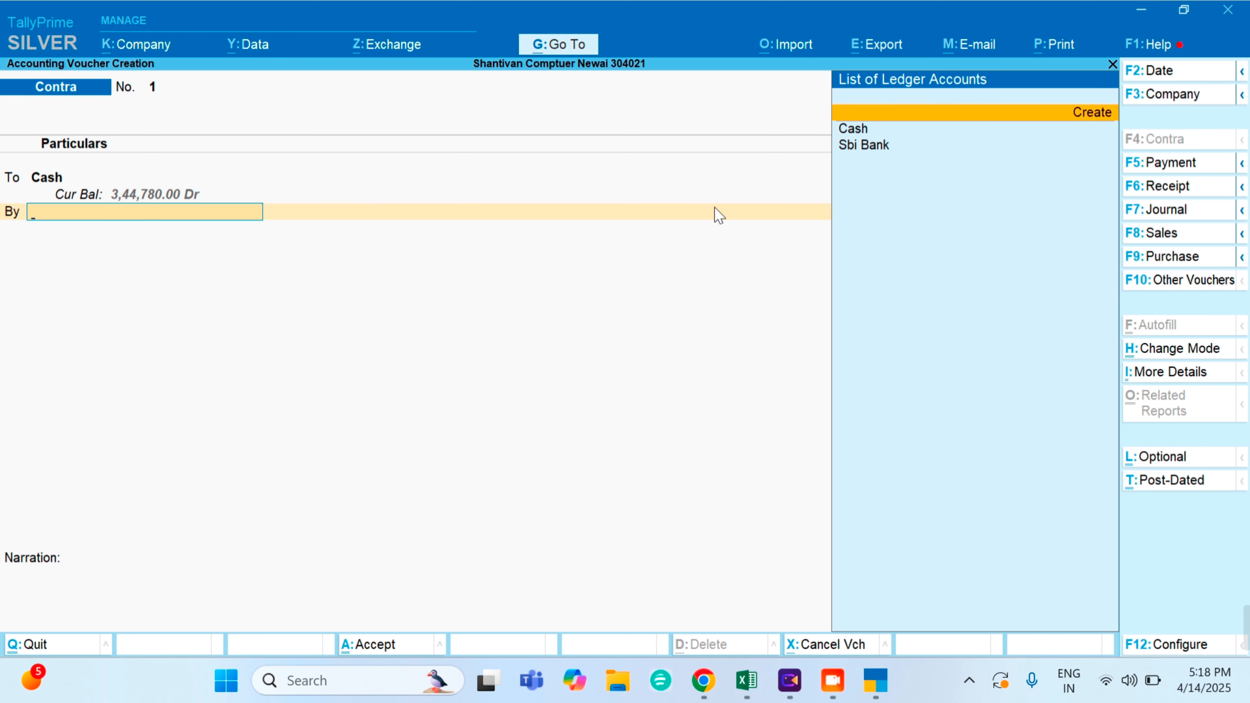
- Start a new ledger named 'Bab Bank'
key(Return)
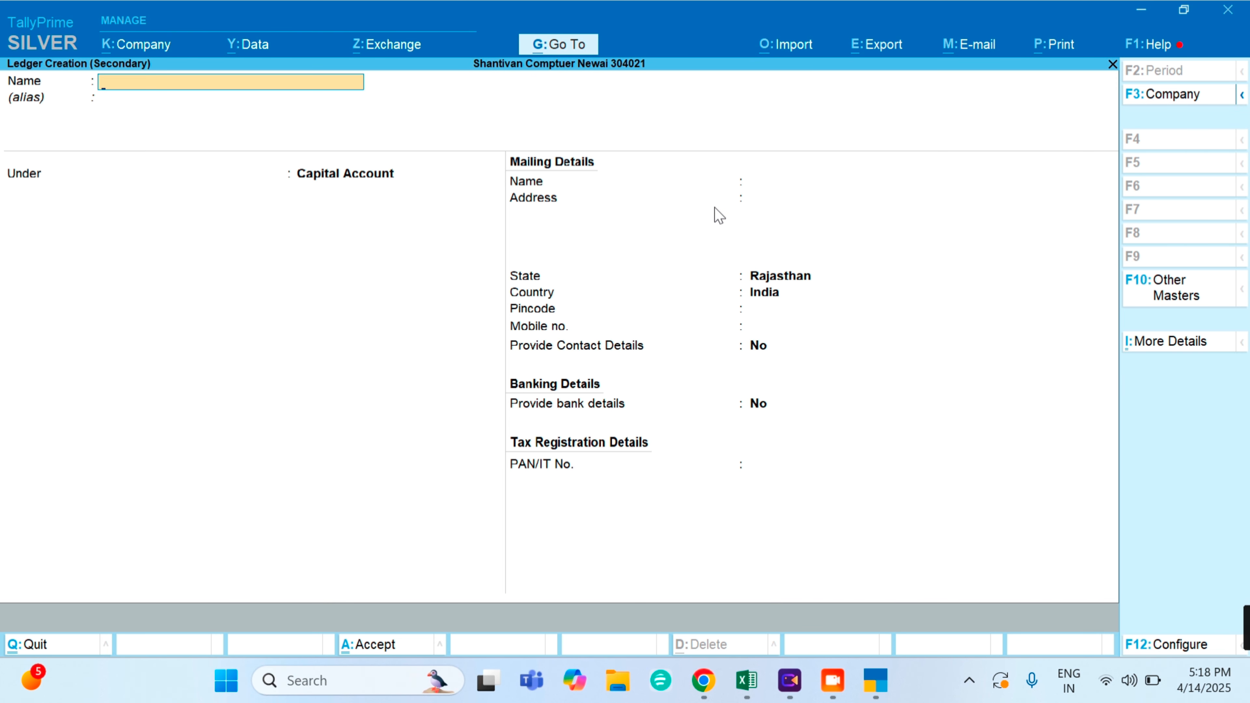
text(Babo)
key(BackSpace)
text(Bank)
key(Return)
key(Return)
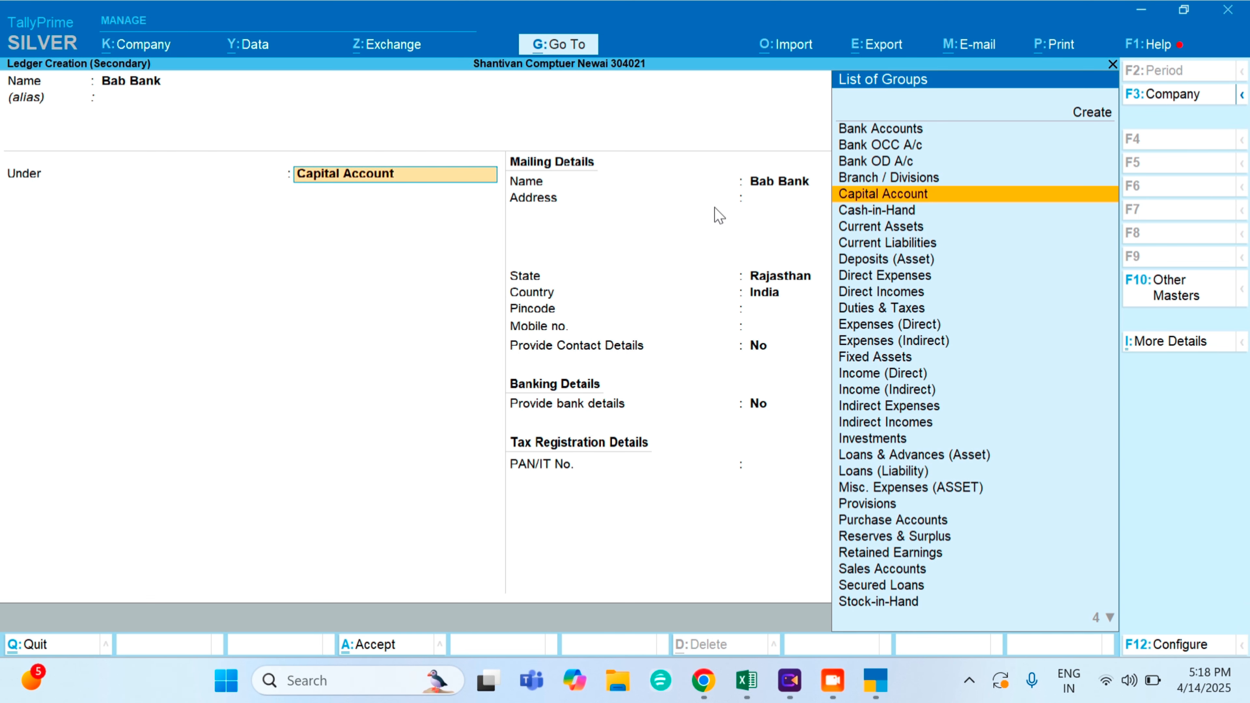
- Place Bab Bank under Bank Accounts and fill in its account number
text(B)
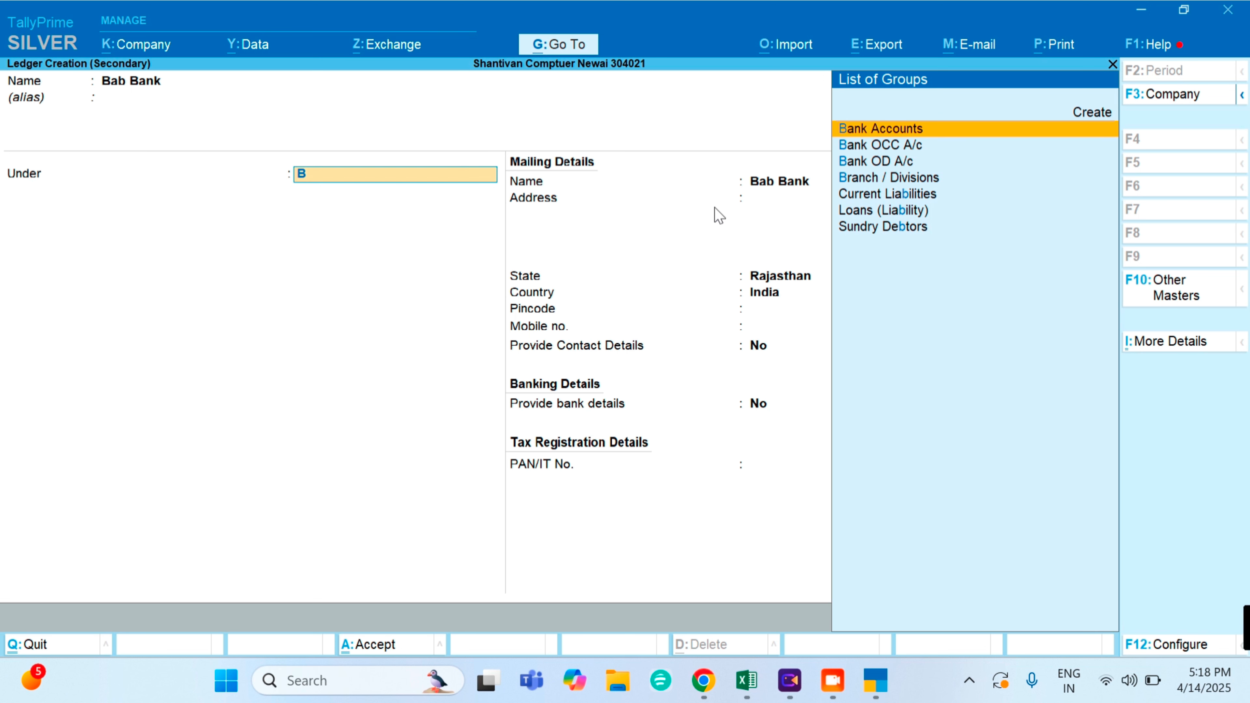
key(Return)
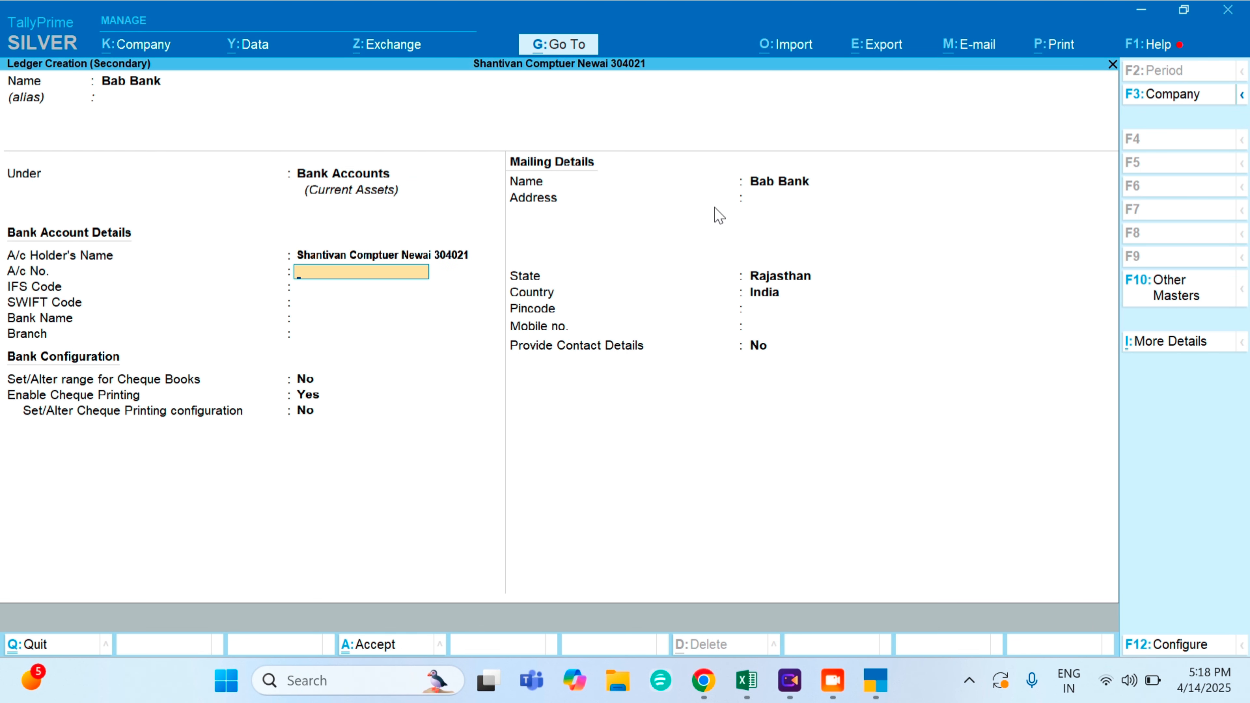
key(Return)
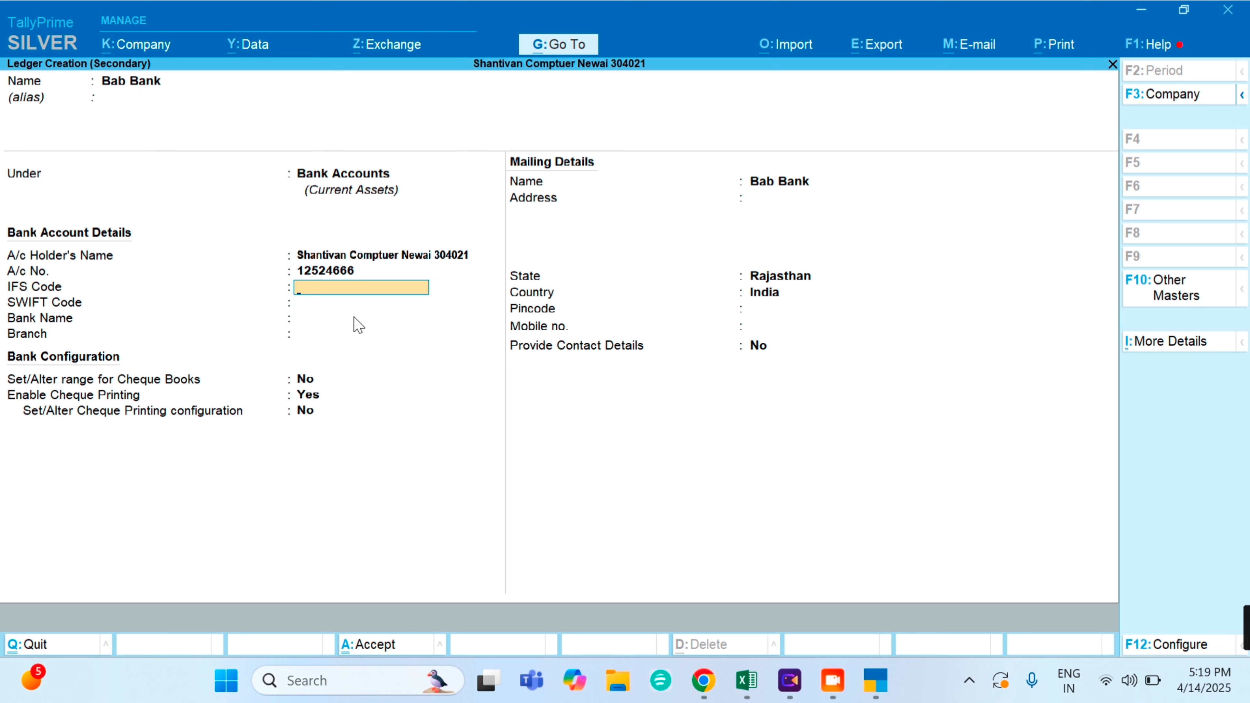
key(Return)
key(Return)
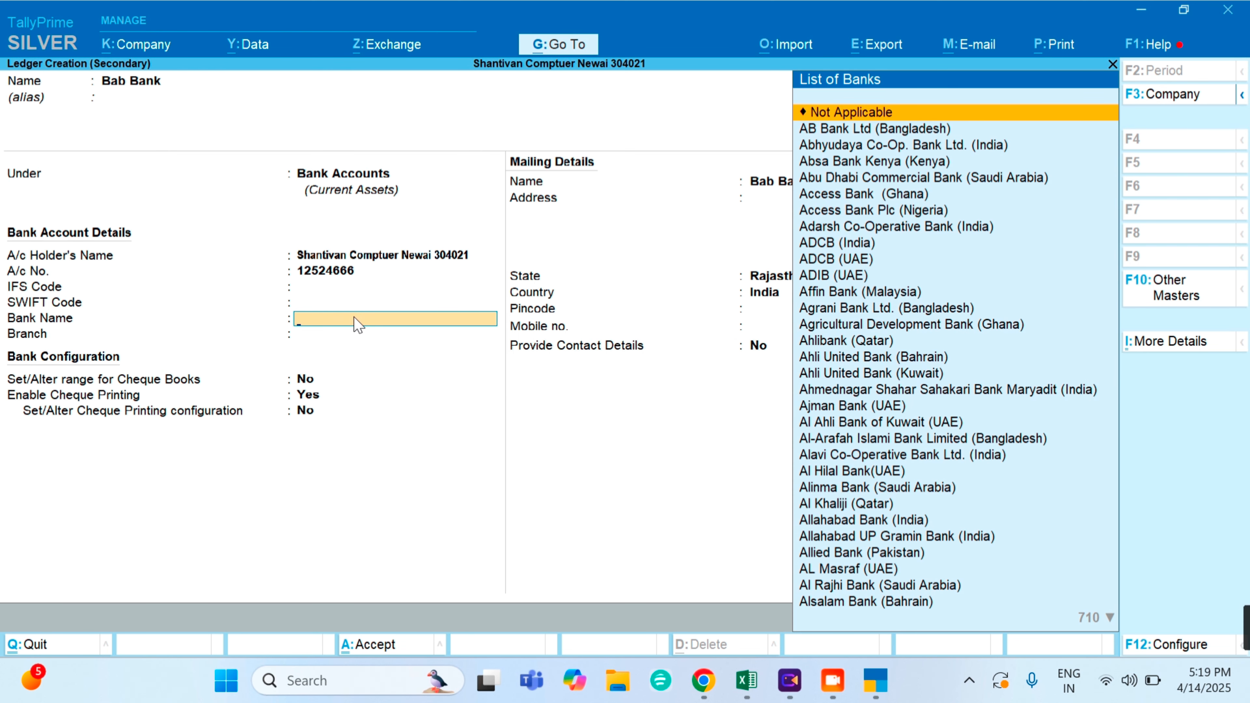
- Set Bab Bank's bank name to Not Applicable and its branch to Newai
text(Bo)
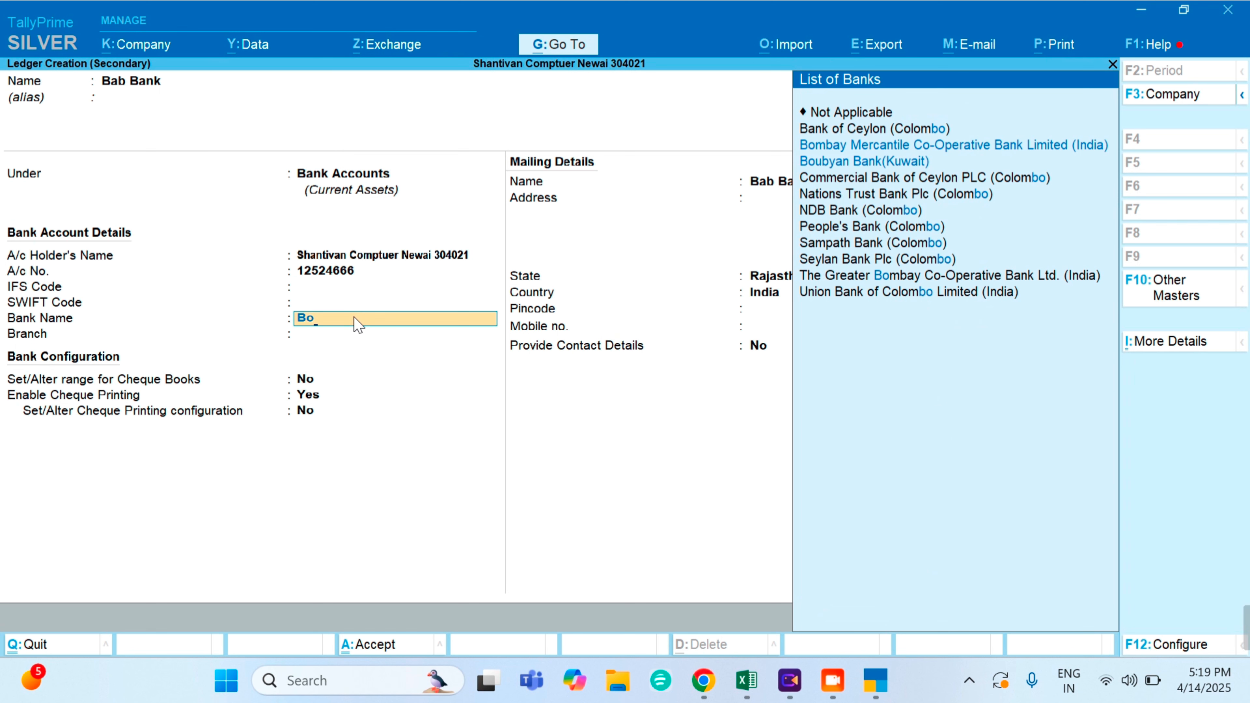
key(Down)
key(Up)
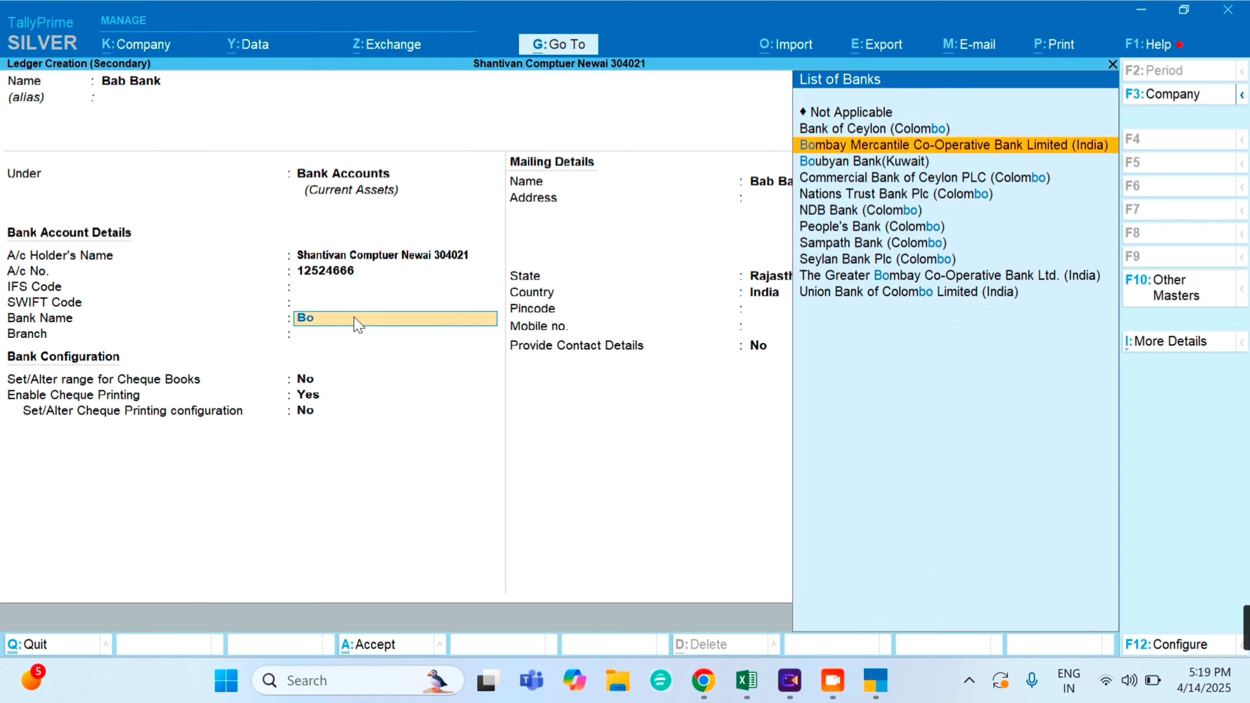
key(Down)
text(b)
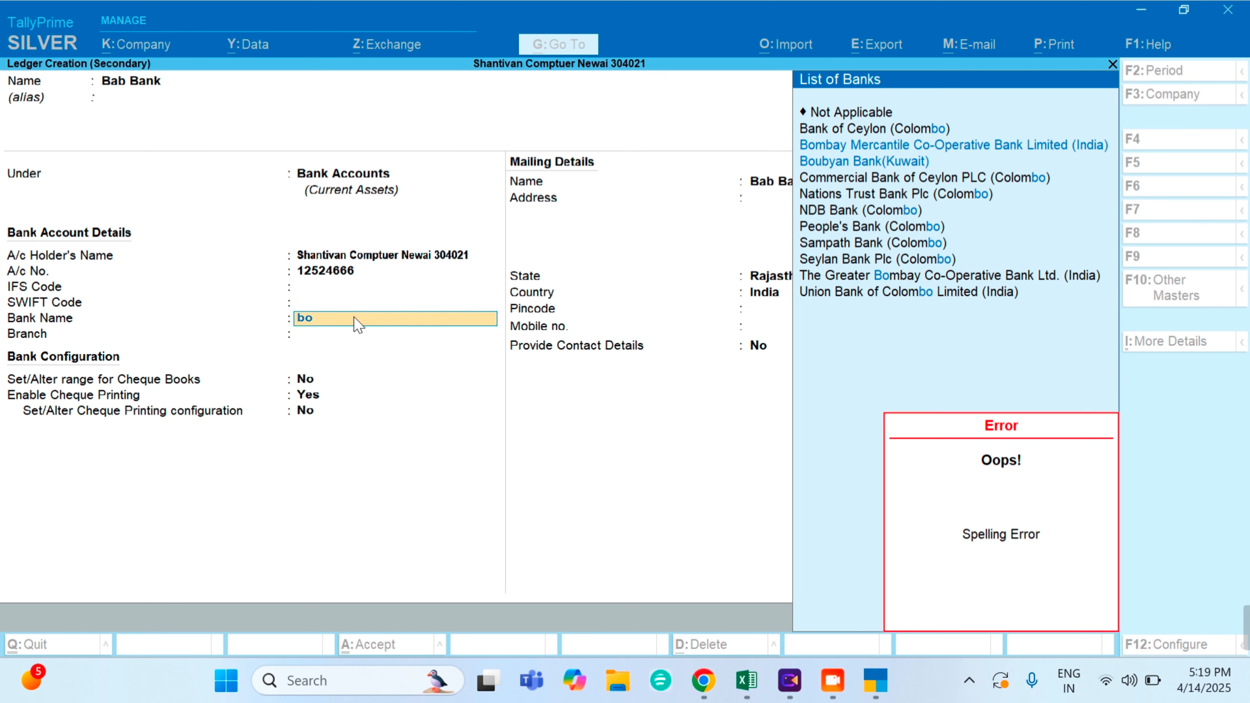
key(BackSpace)
key(BackSpace)
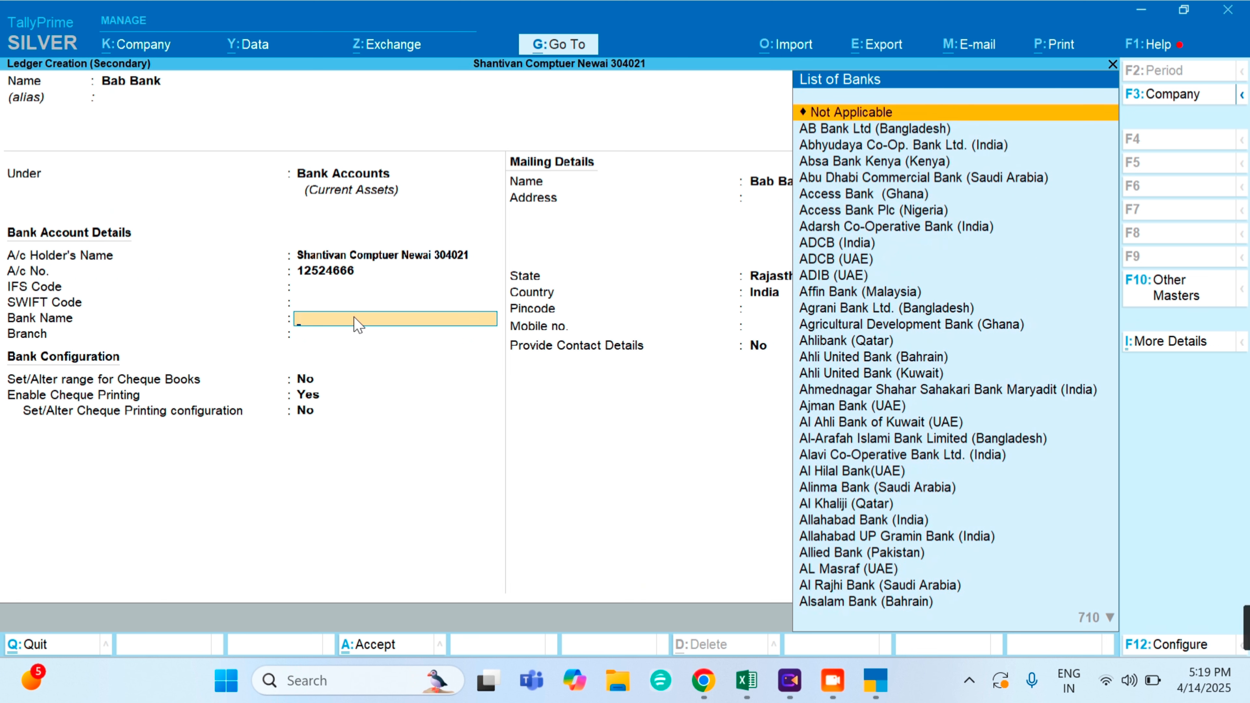
key(Return)
text(Newaiu)
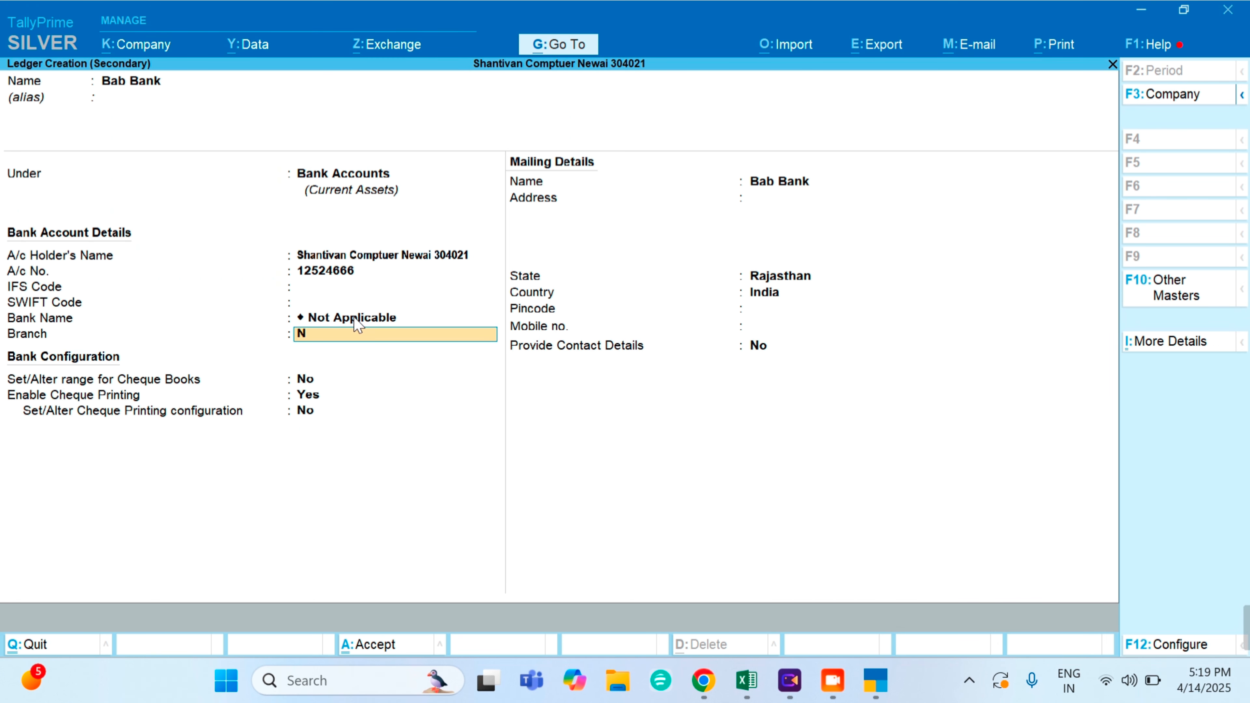
key(BackSpace)
- Skip the remaining fields, save Bab Bank, and debit it 20,000.00
key(Return)
key(Return)
key(Return)
key(Return)
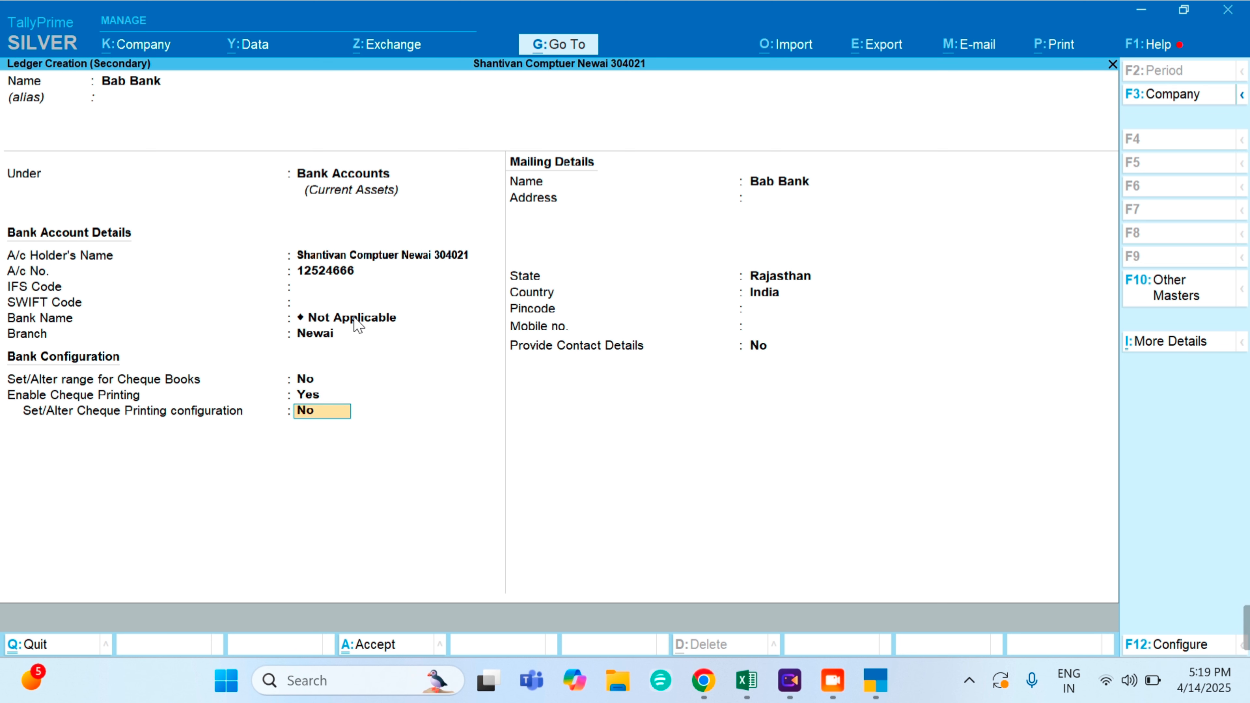
key(Return)
key(Return)
key(Return)
key(Return)
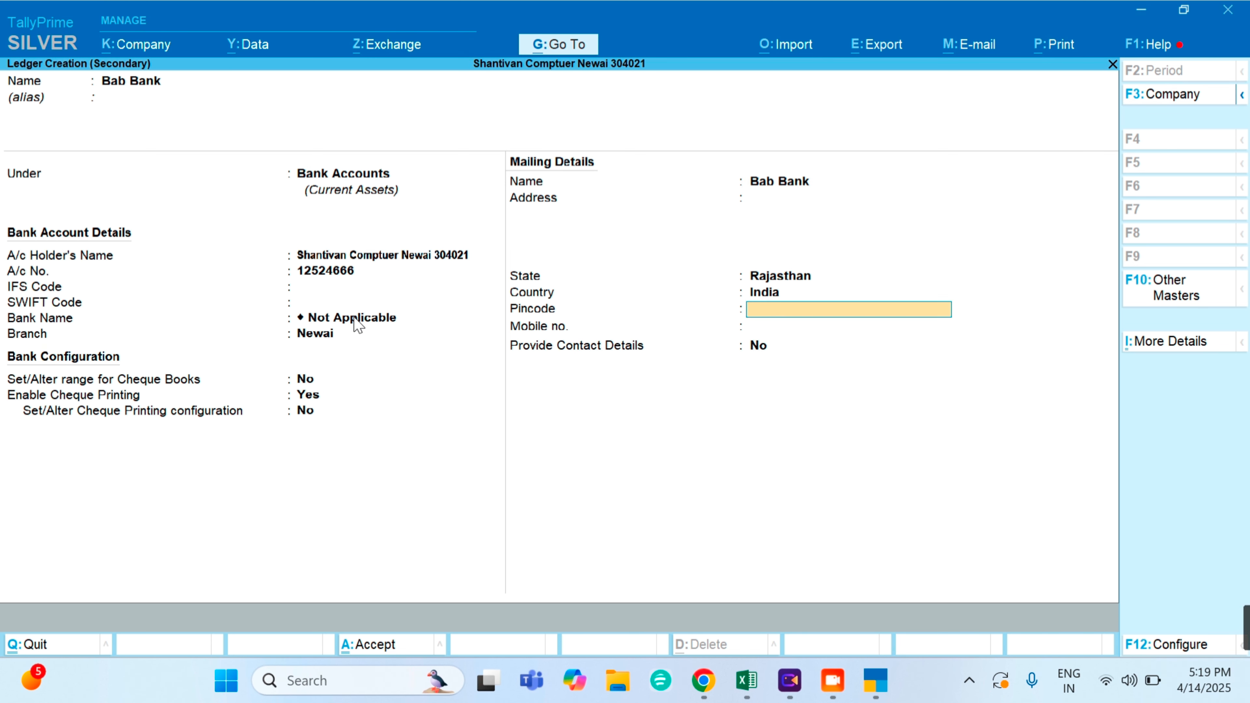
key(Return)
key(Return)
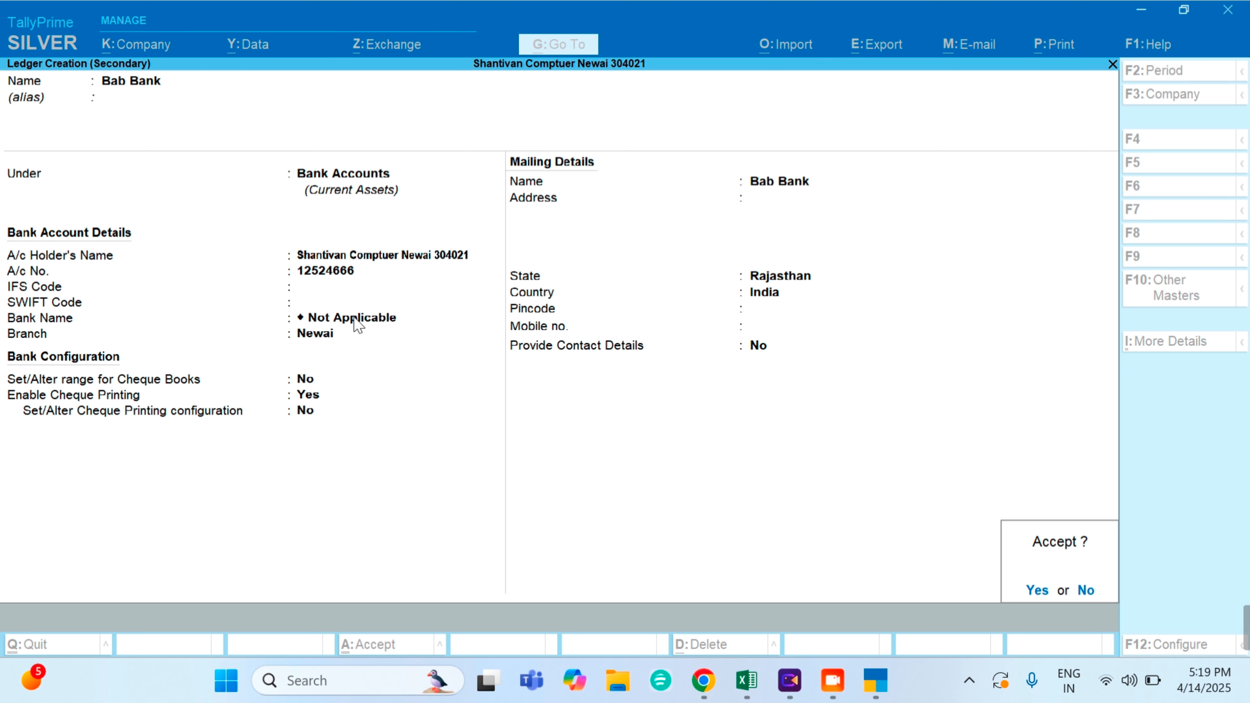
key(Return)
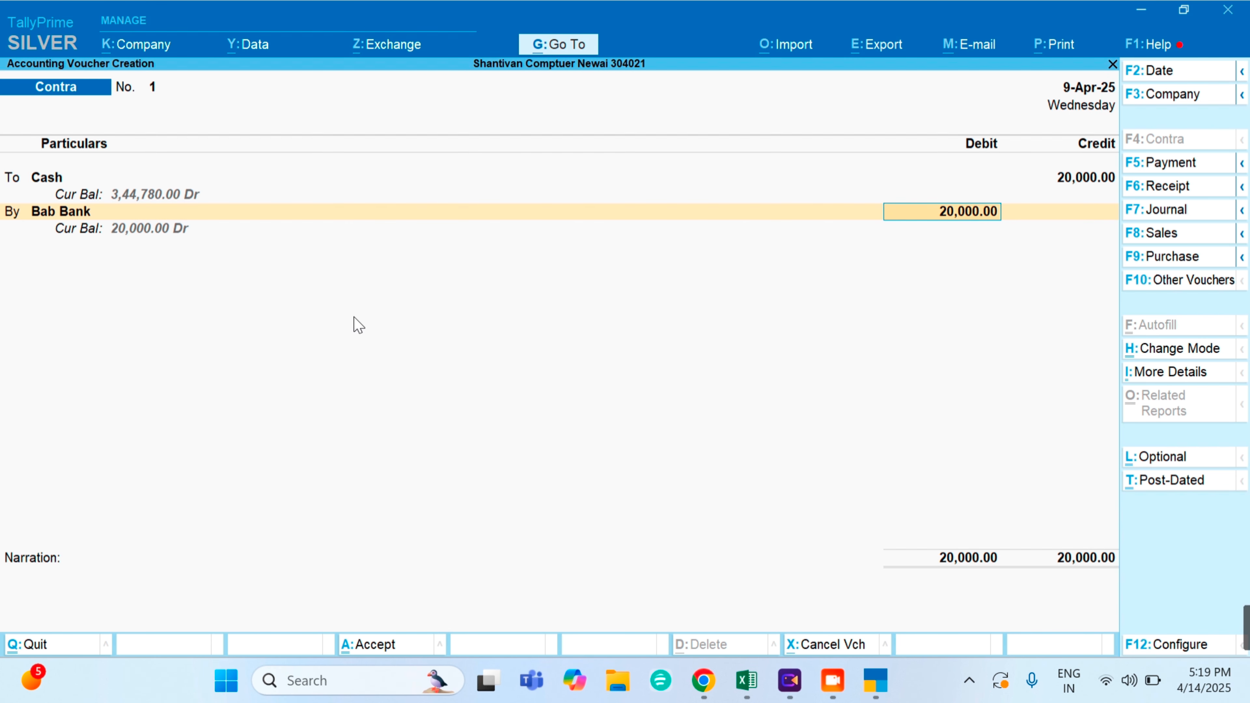
key(Return)
- Close the cash denominations breakdown without entering any notes
key(Return)
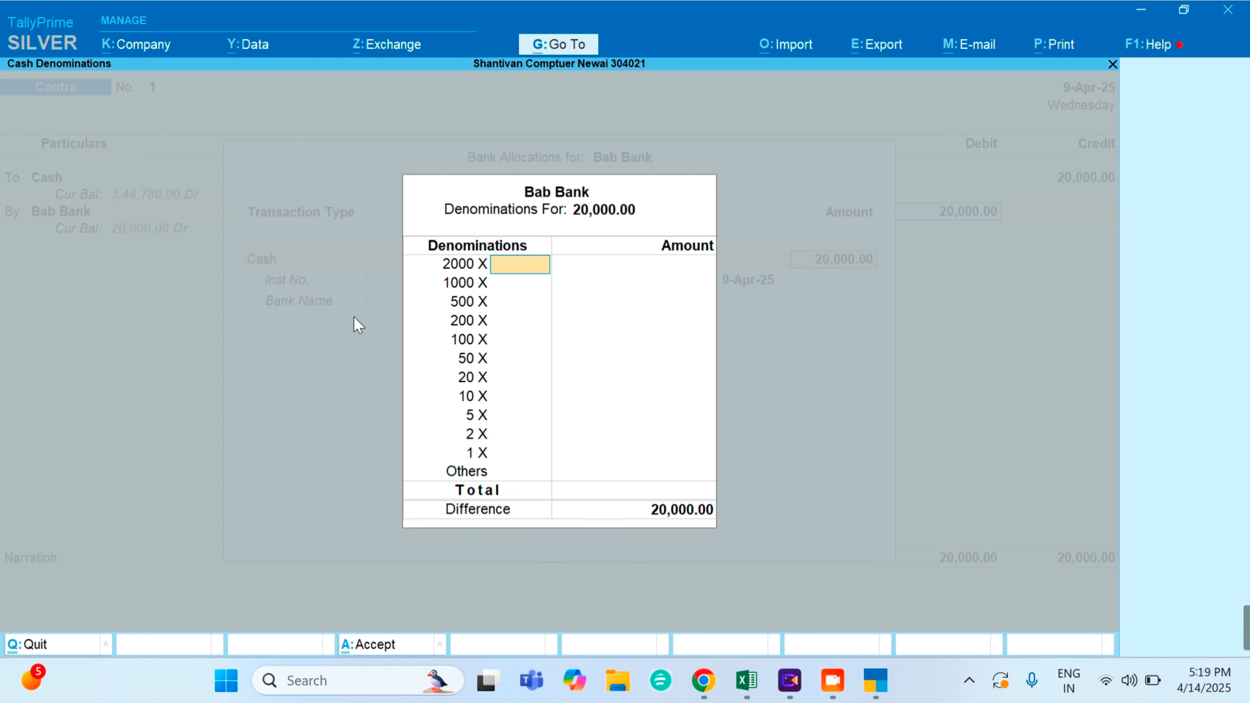
key(Return)
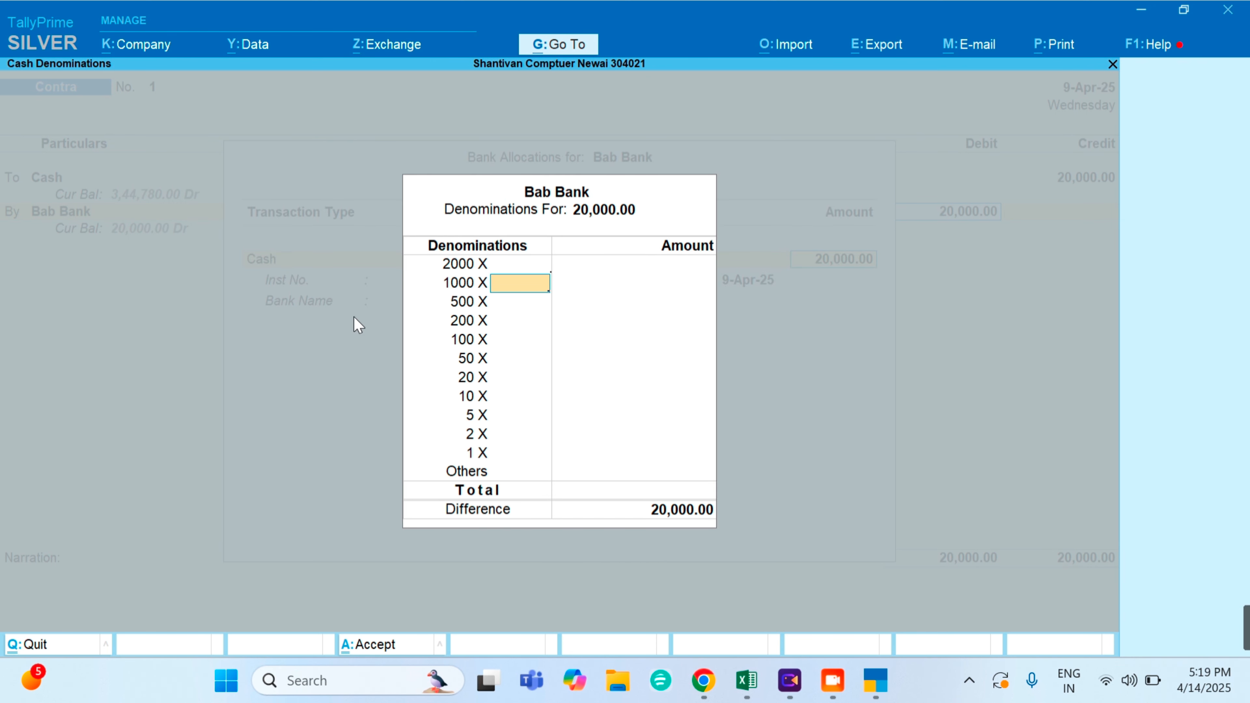
key(Up)
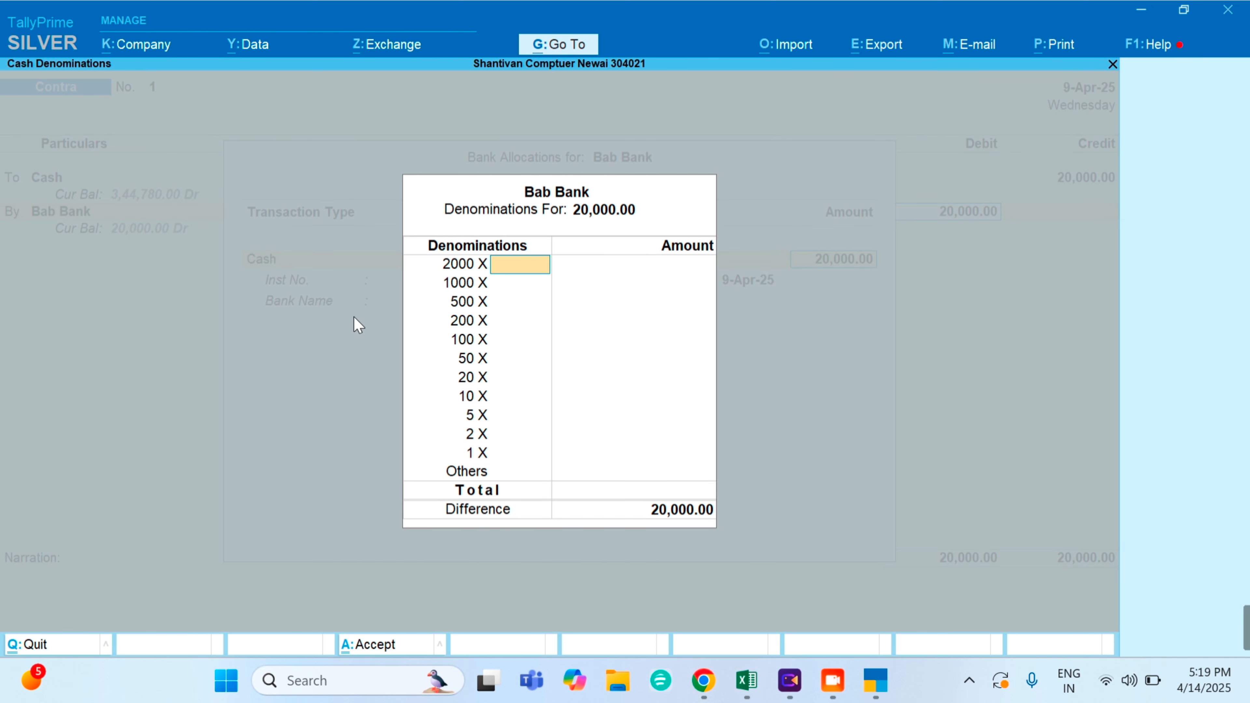
key(Return)
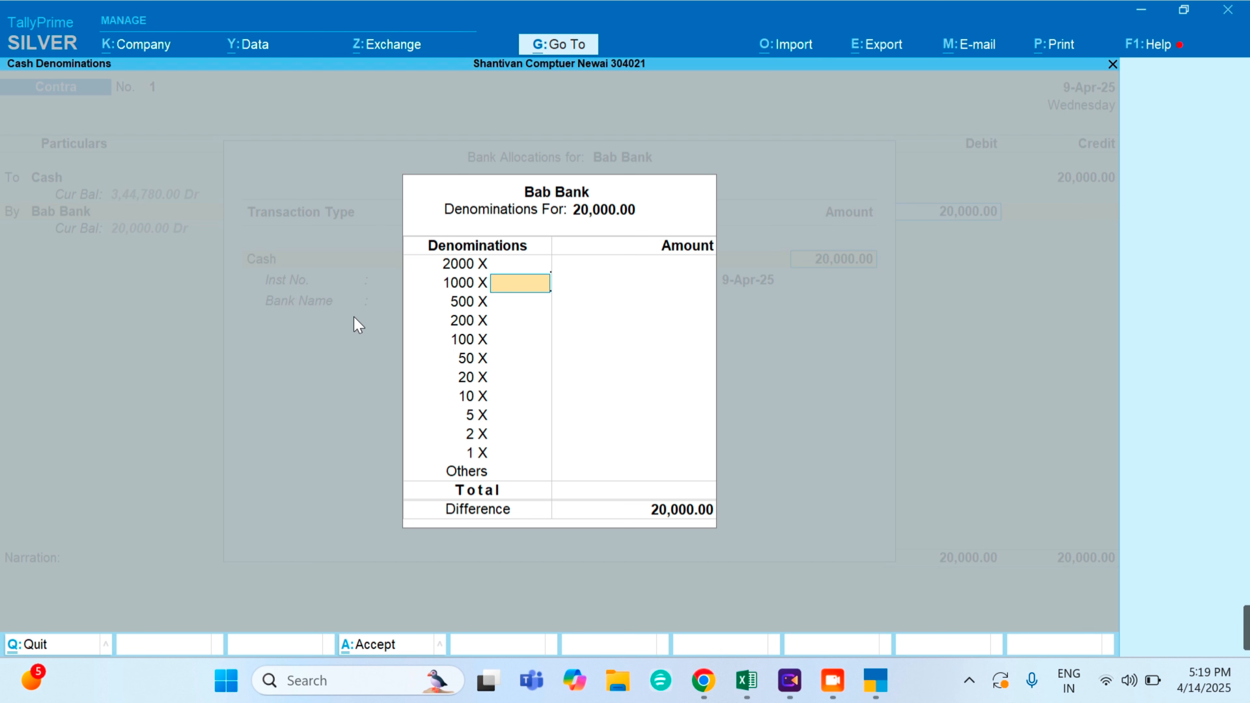
key(Return)
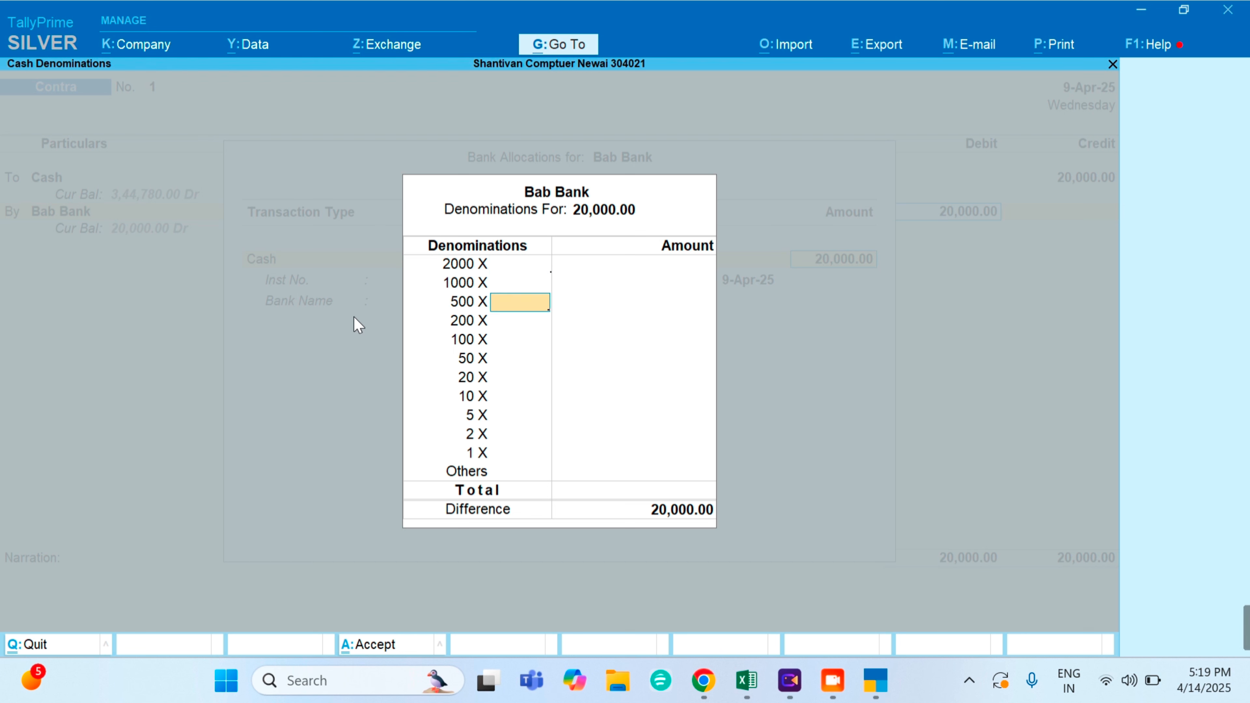
key(Up)
key(Up)
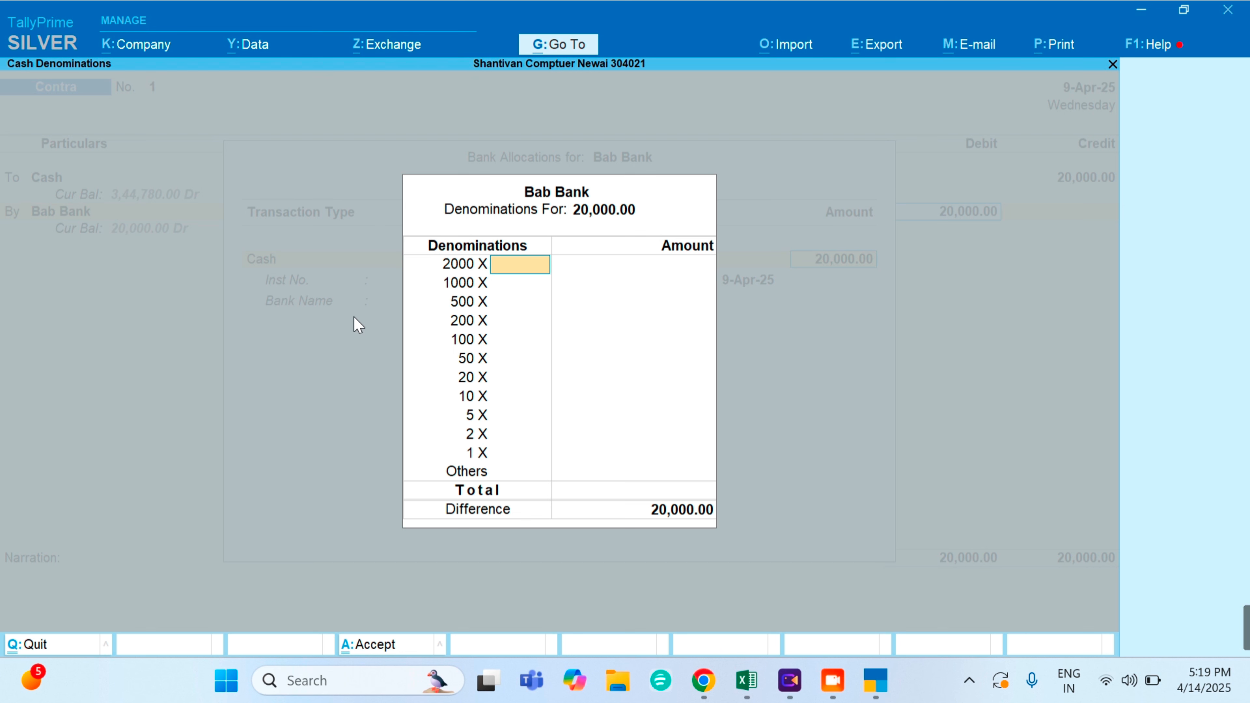
key(Down)
key(Down)
key(Down)
key(Down)
key(Down)
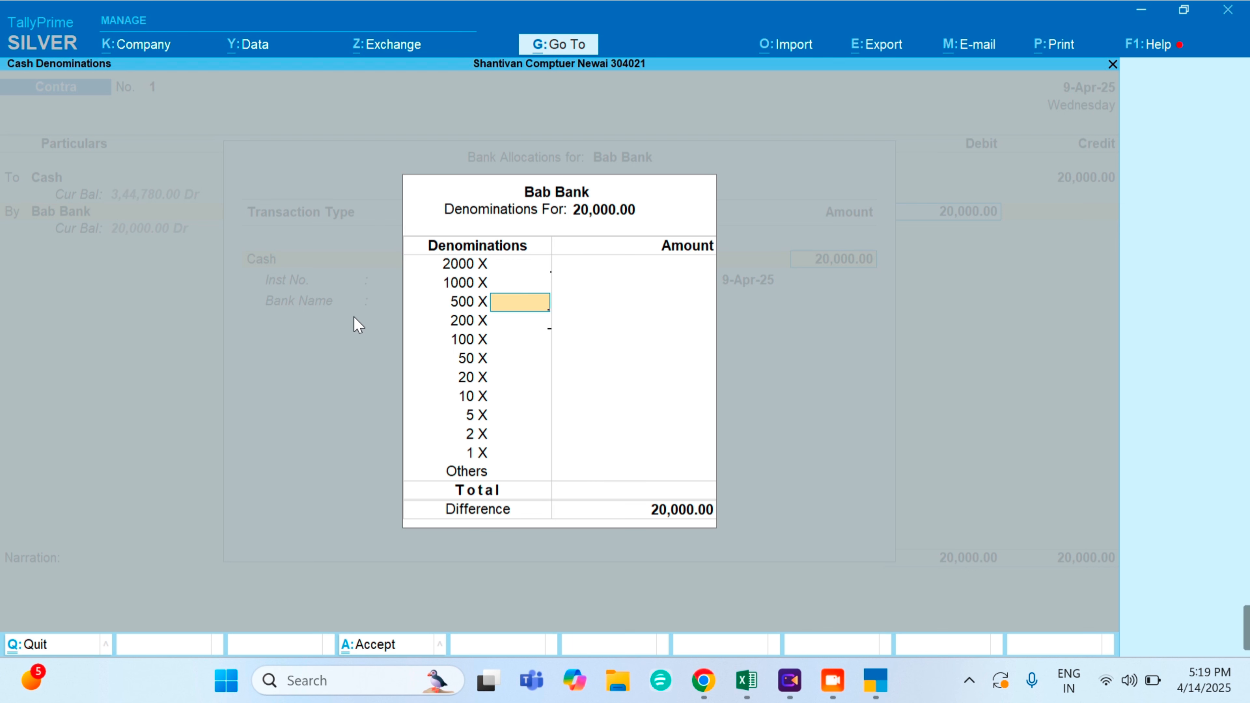
key(Down)
key(Down)
key(Down)
key(Down)
key(Down)
key(Down)
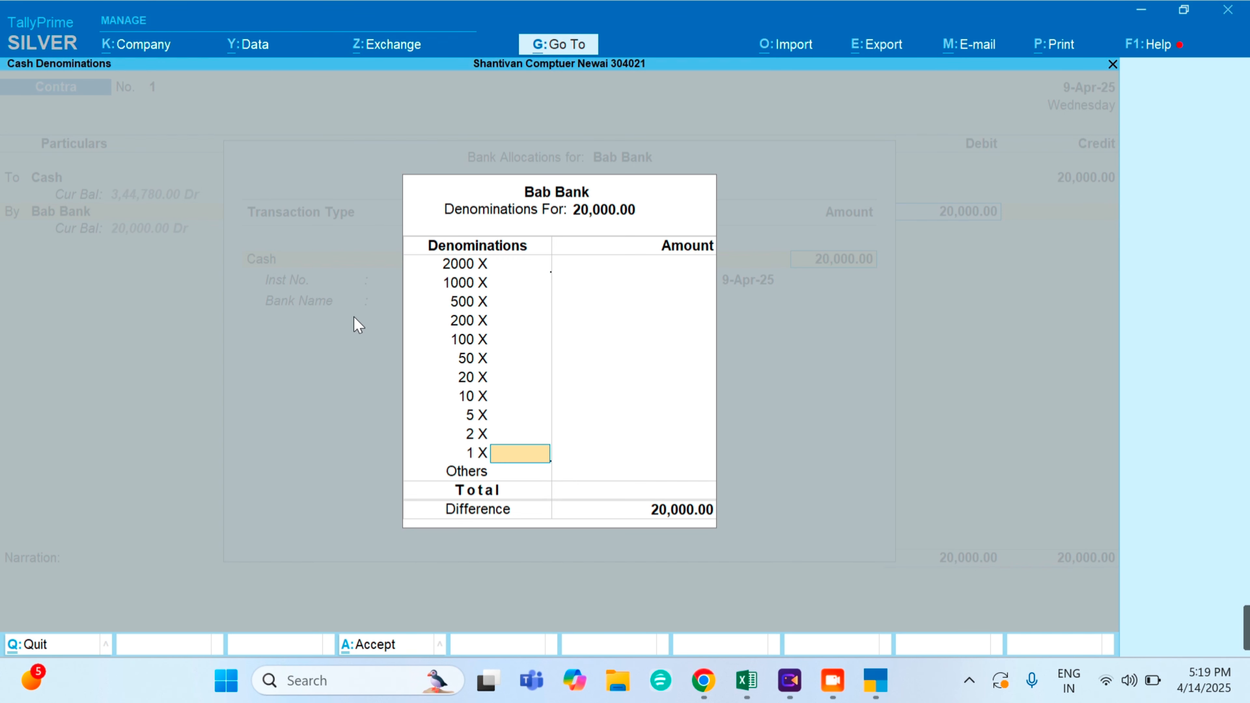
key(Return)
key(Return)
key(Return)
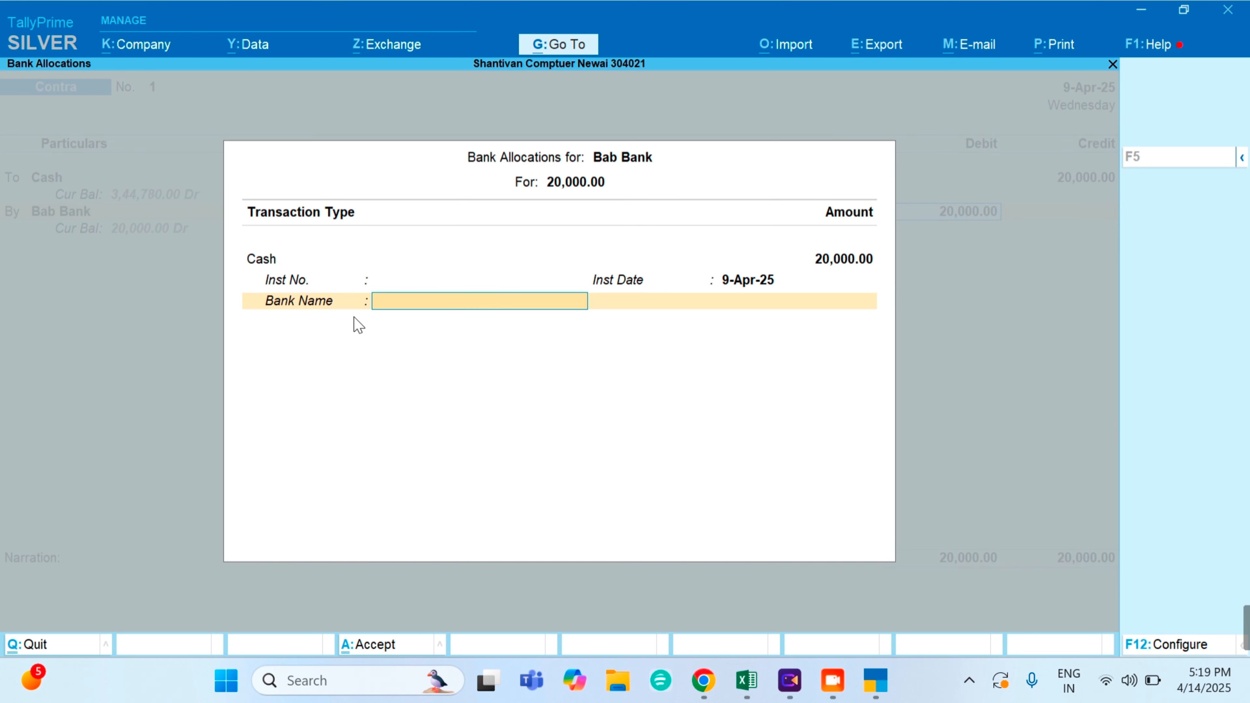
- Finish the bank allocation, add a narration, and save Contra voucher 1
key(Return)
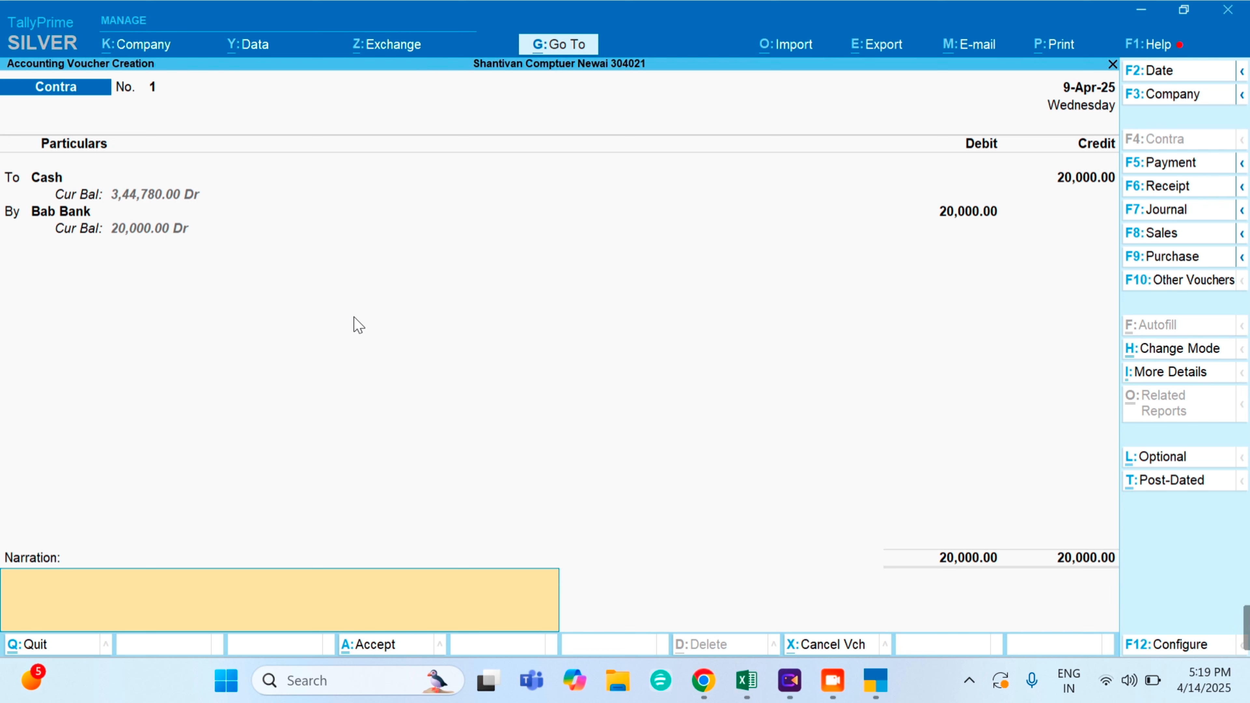
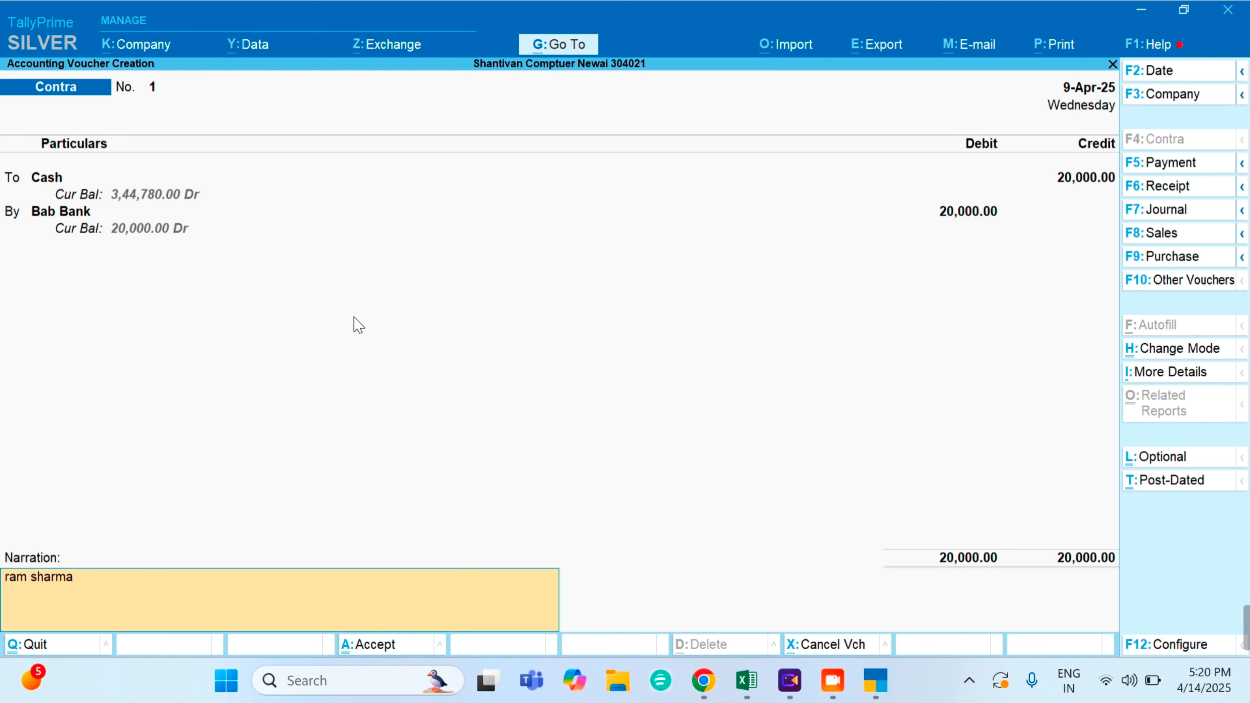
key(Return)
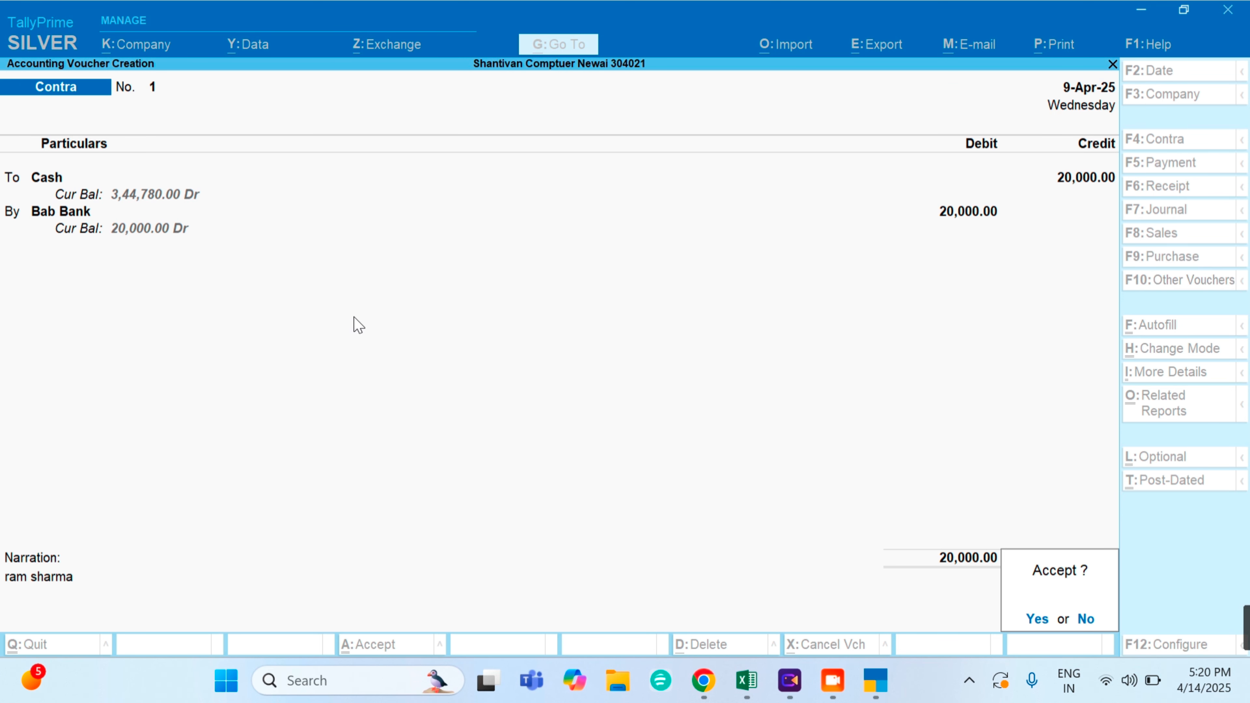
key(Return)
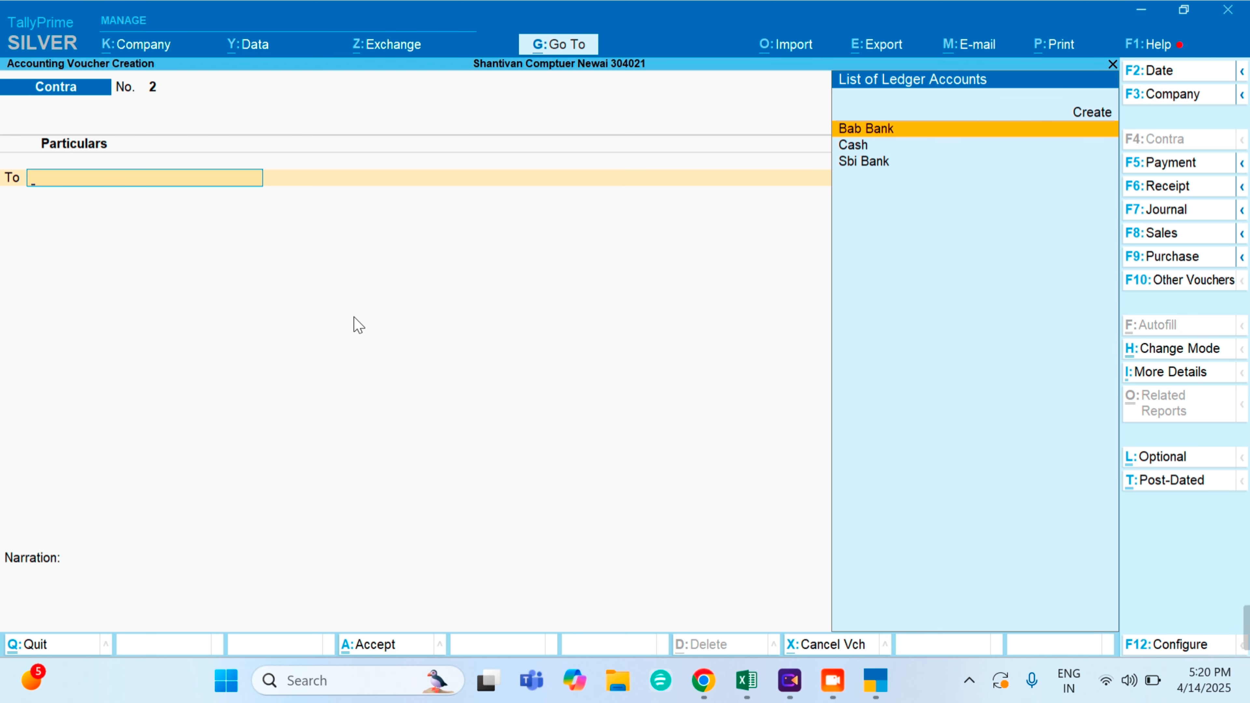
- Credit Bab Bank with 5,000 and accept its bank allocation
key(Down)
key(Down)
key(Up)
key(Up)
key(Return)
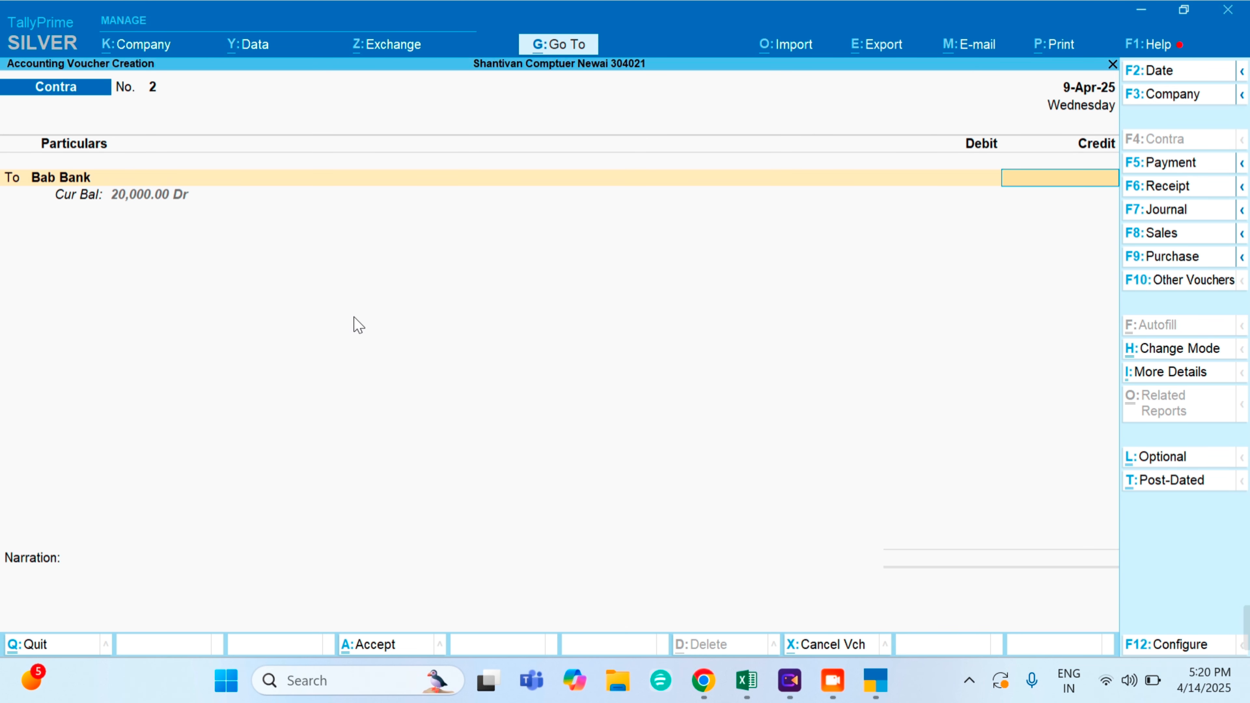
text(5000)
key(Return)
key(Return)
key(Return)
key(Return)
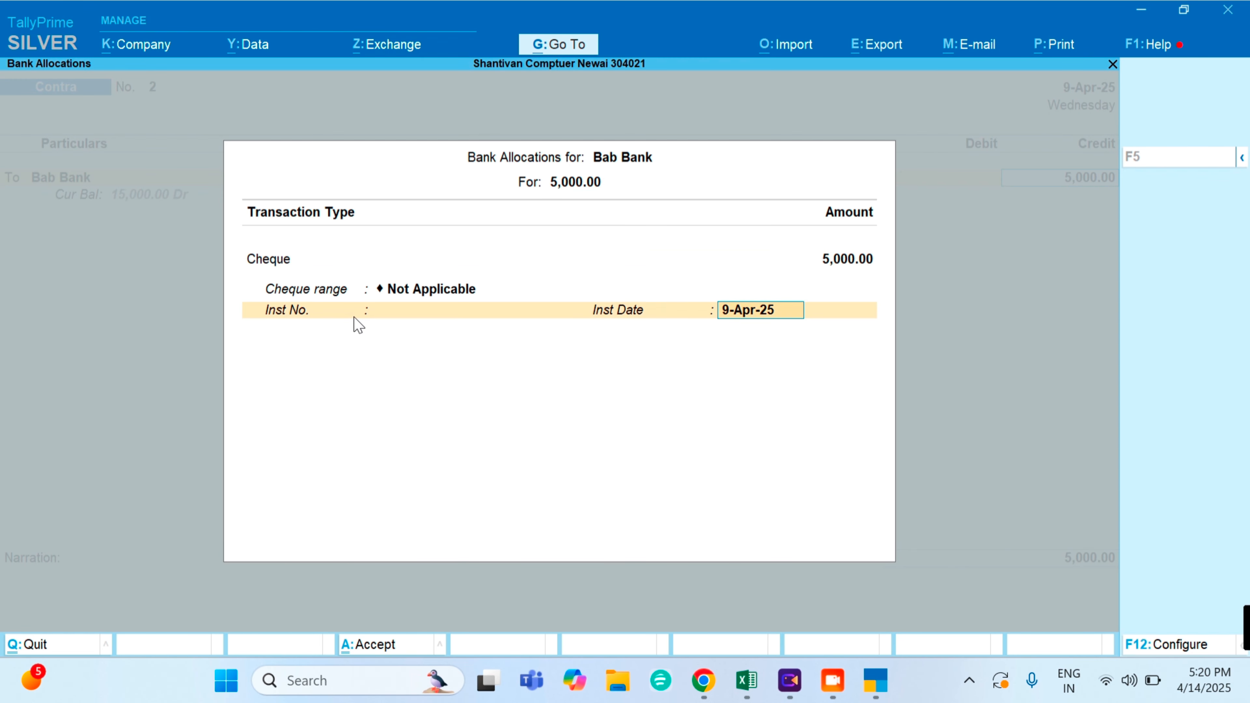
key(Return)
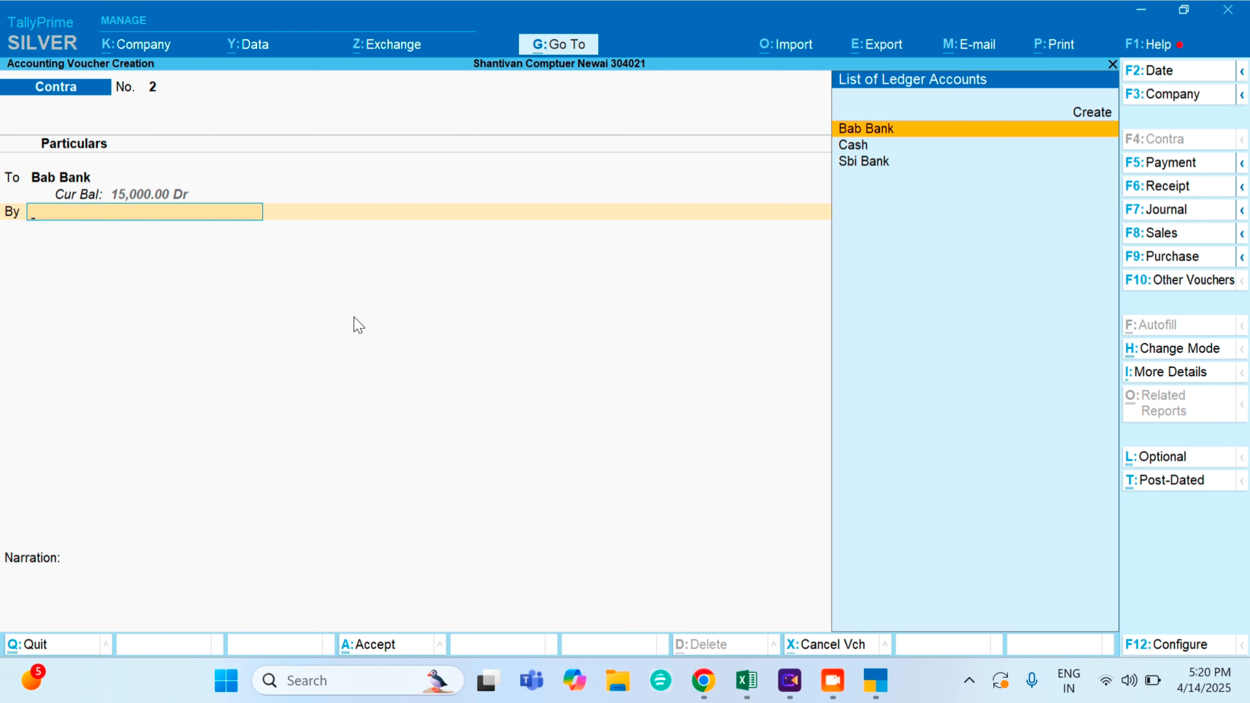
- Debit Cash 5,000.00, add a narration, and save Contra voucher 2
key(Down)
key(Return)
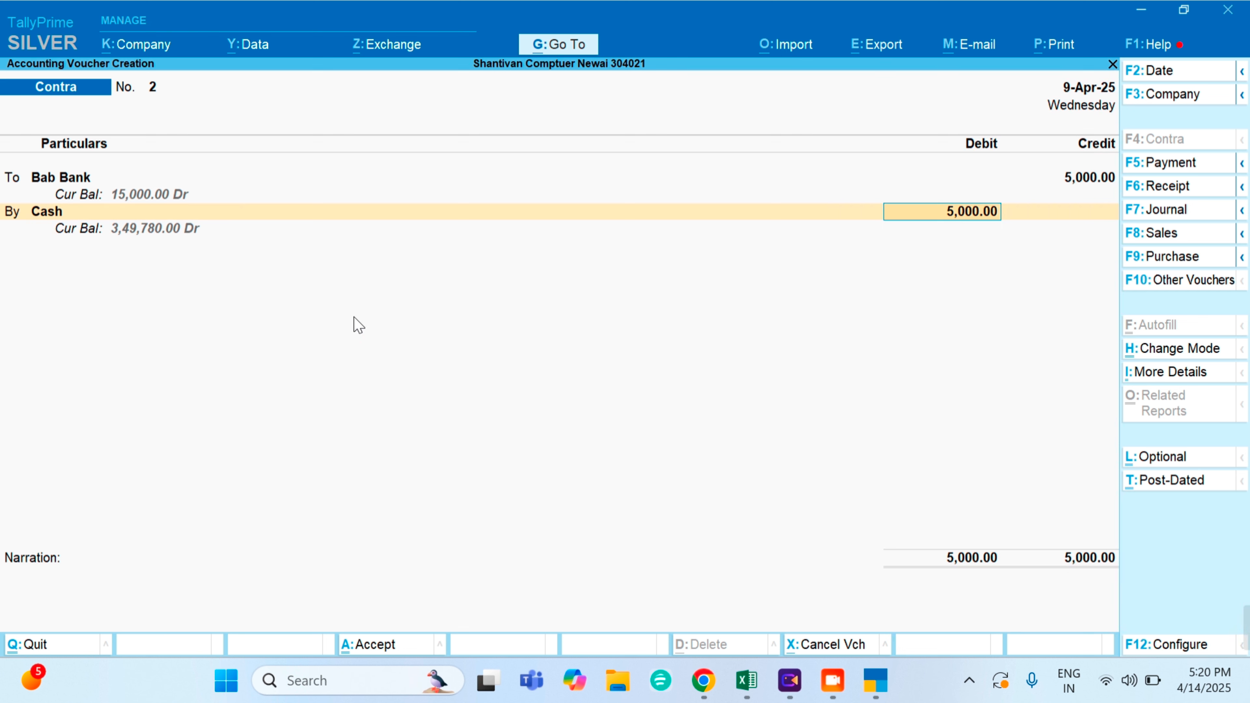
key(Return)
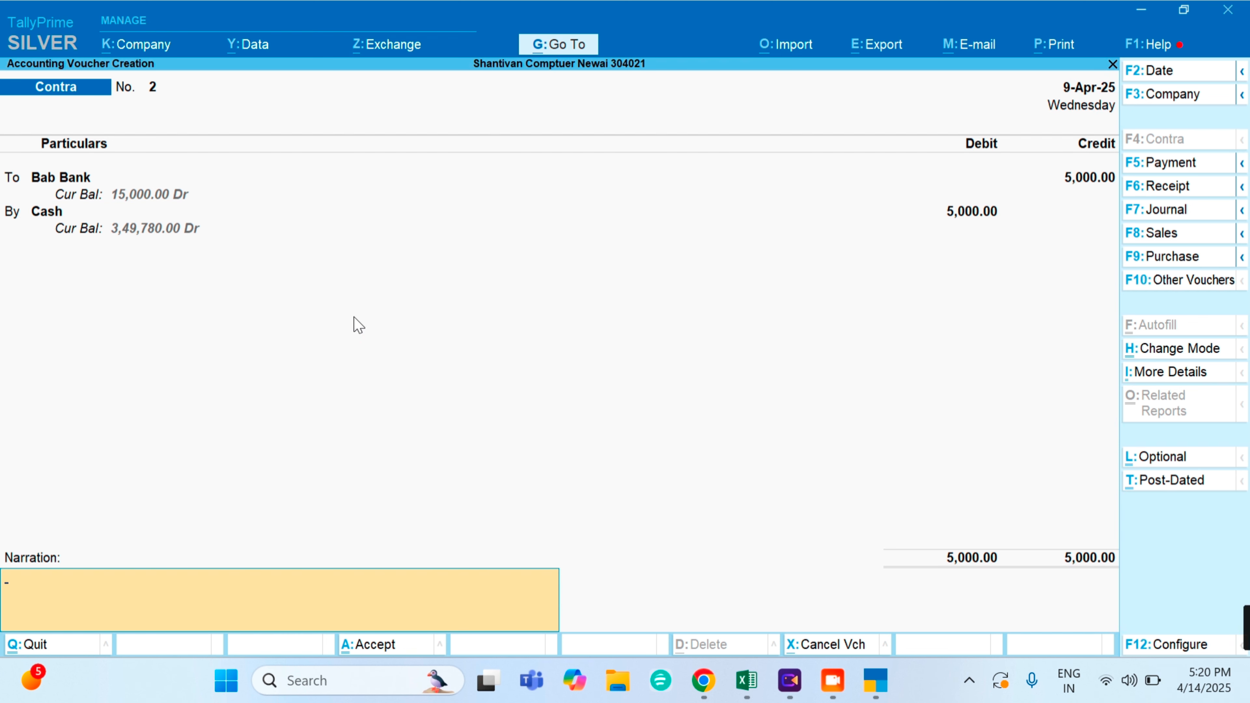
key(Return)
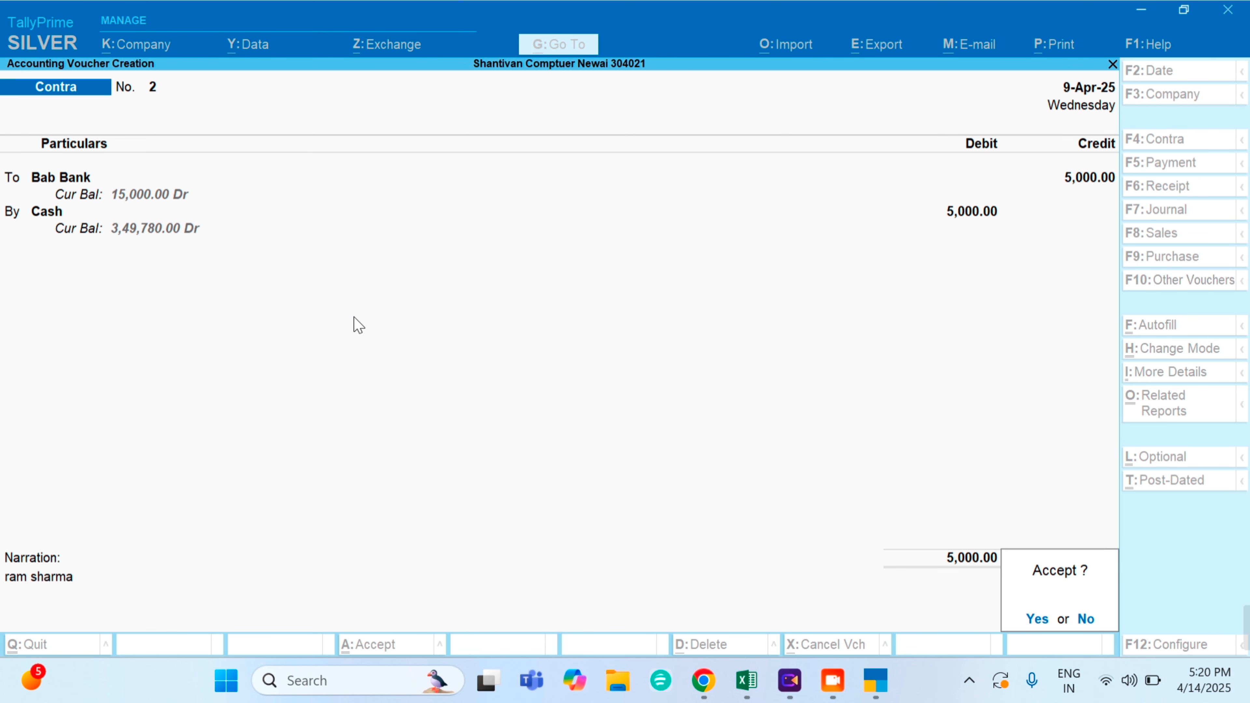
key(Return)
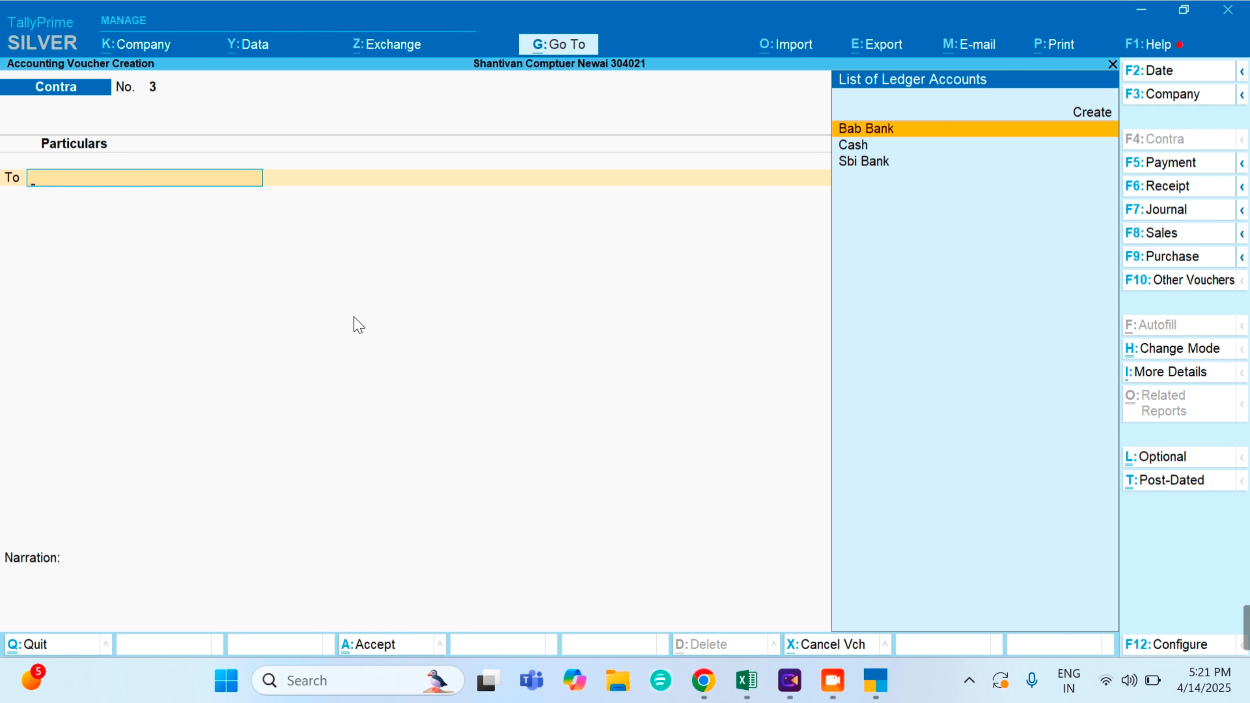
- Credit Bab Bank with 5,000 and complete its bank allocation
key(Return)
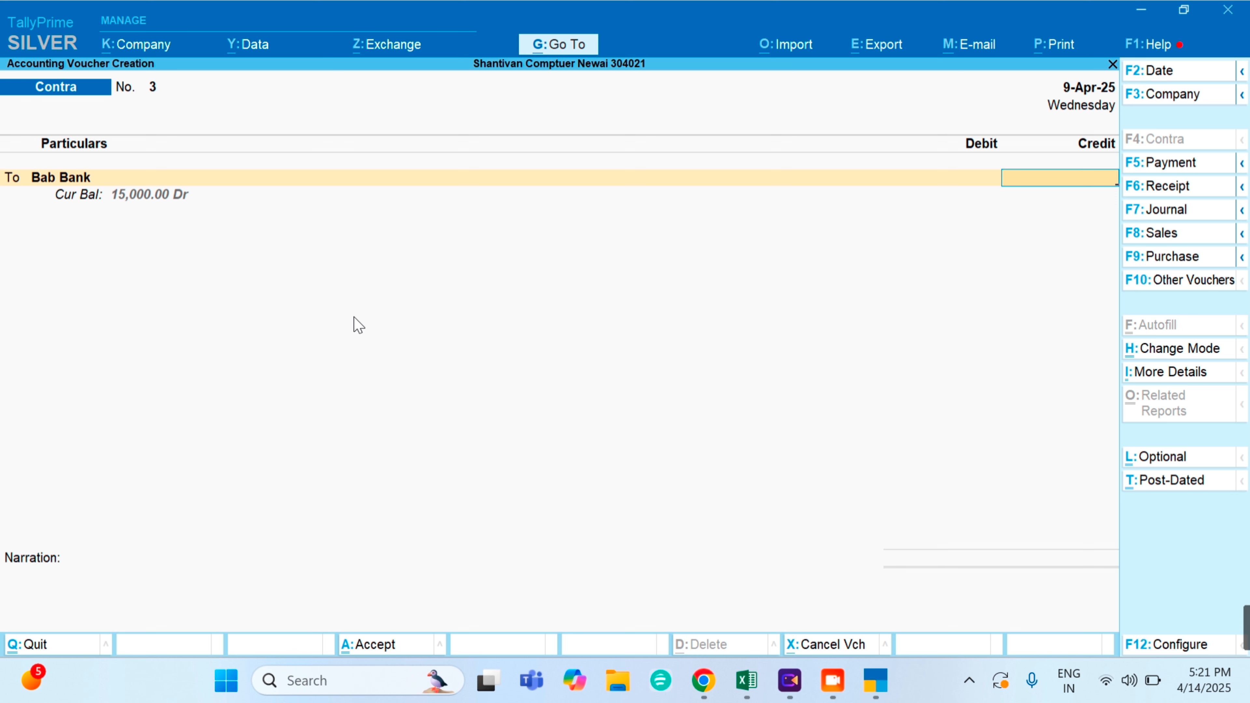
text(5000)
key(Return)
key(Return)
key(Return)
key(Return)
key(Return)
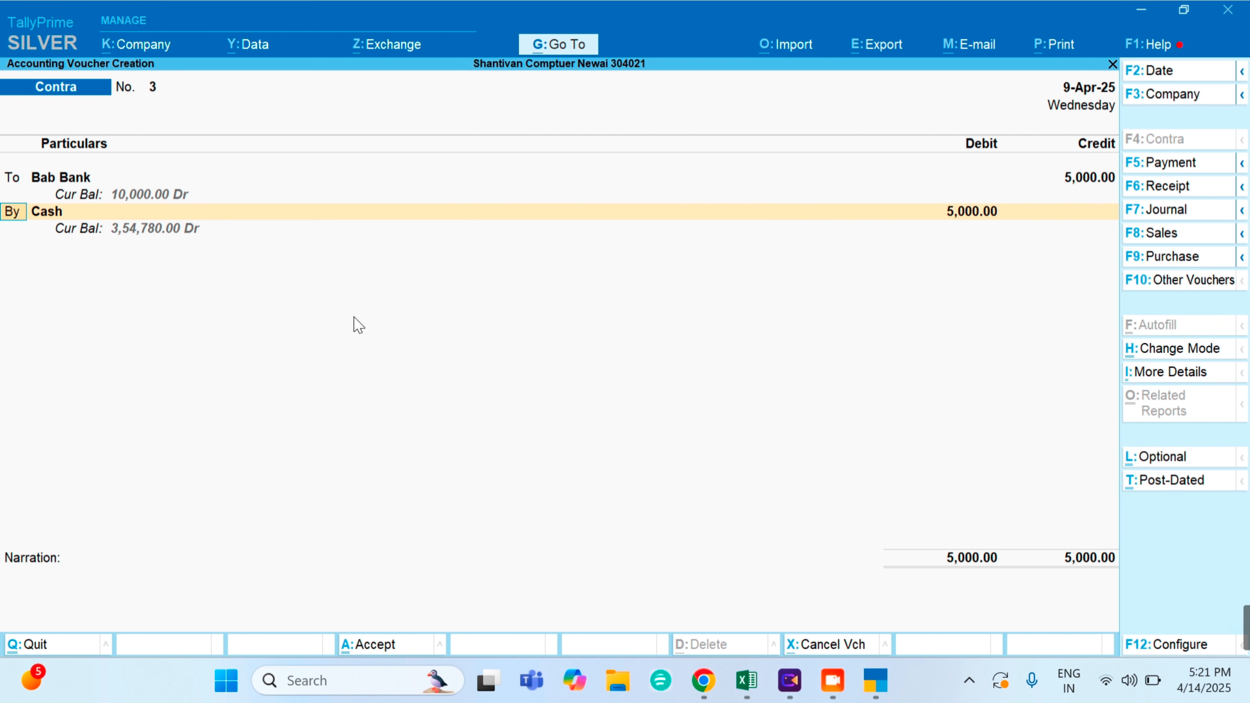
key(Return)
- Debit Sbi Bank instead of Cash, add narration 'ram', and save voucher 3
key(Down)
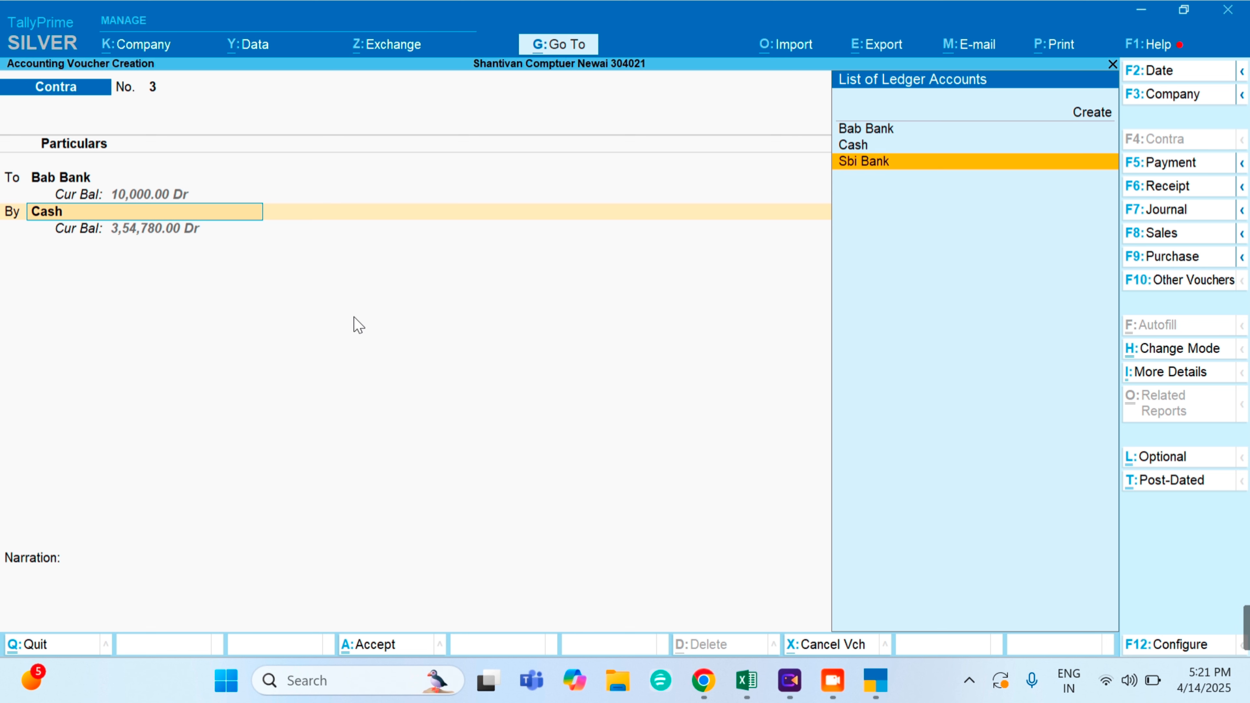
key(Return)
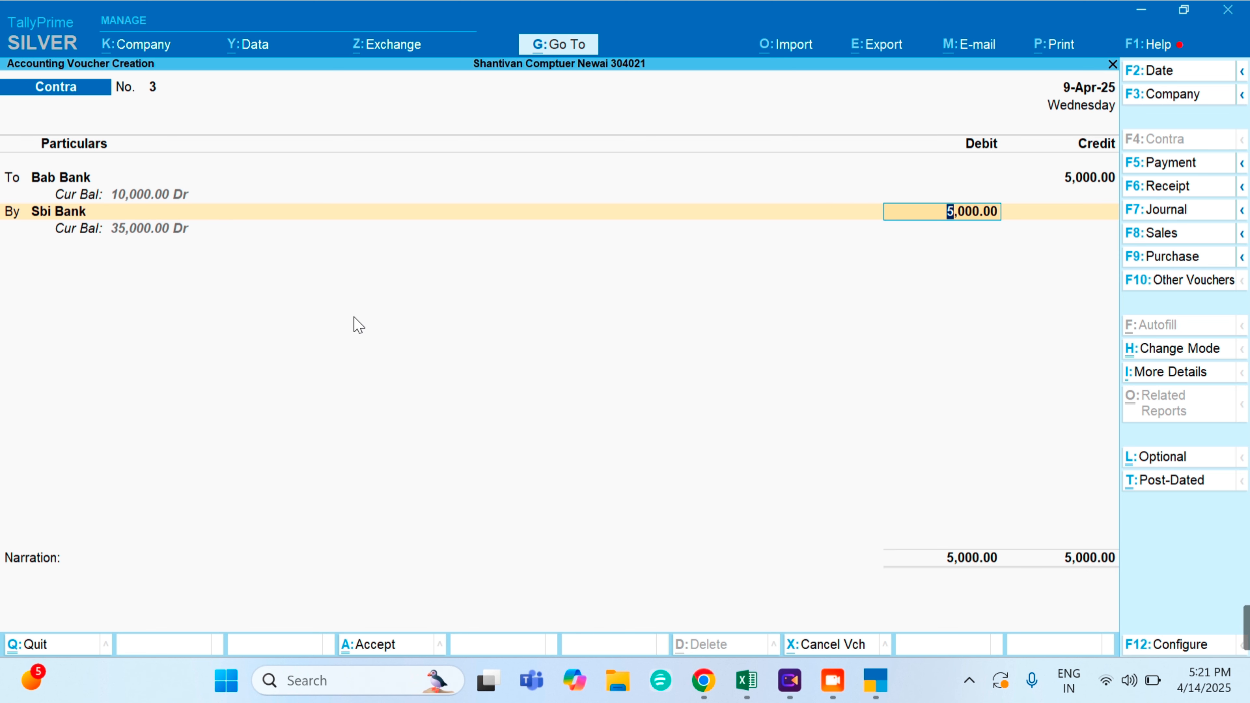
key(Return)
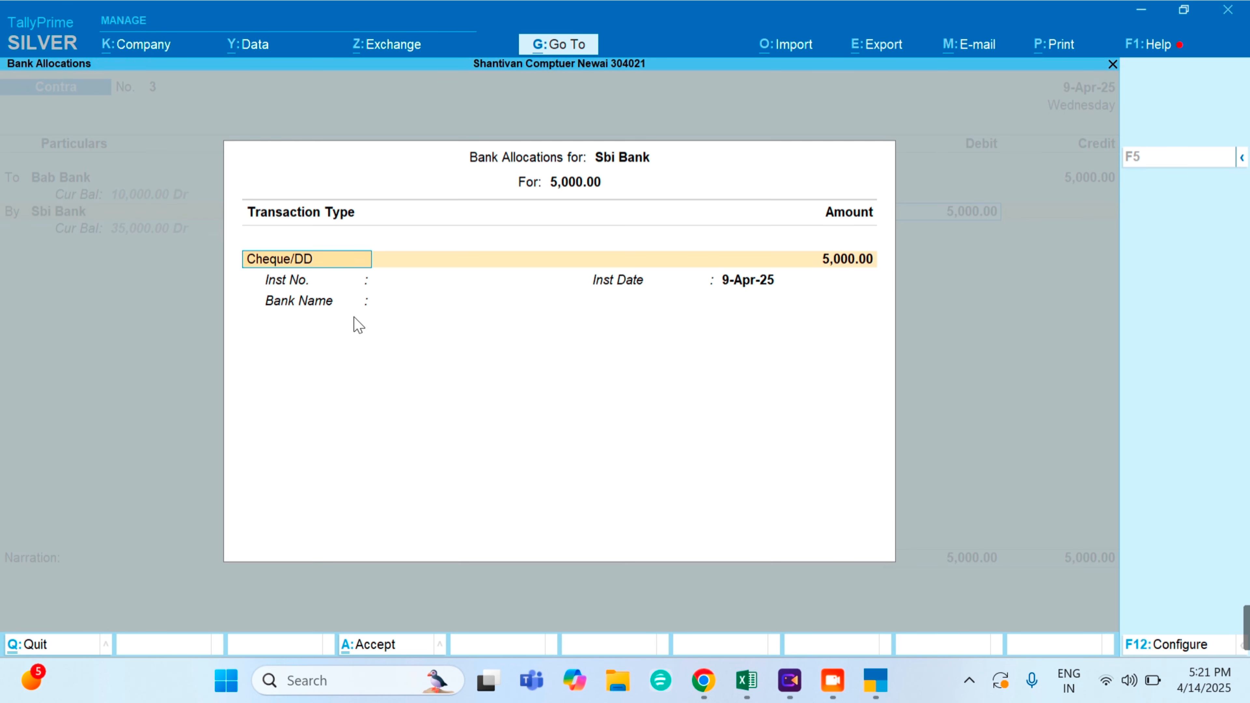
key(Return)
key(Return)
key(Return)
key(Return)
key(Return)
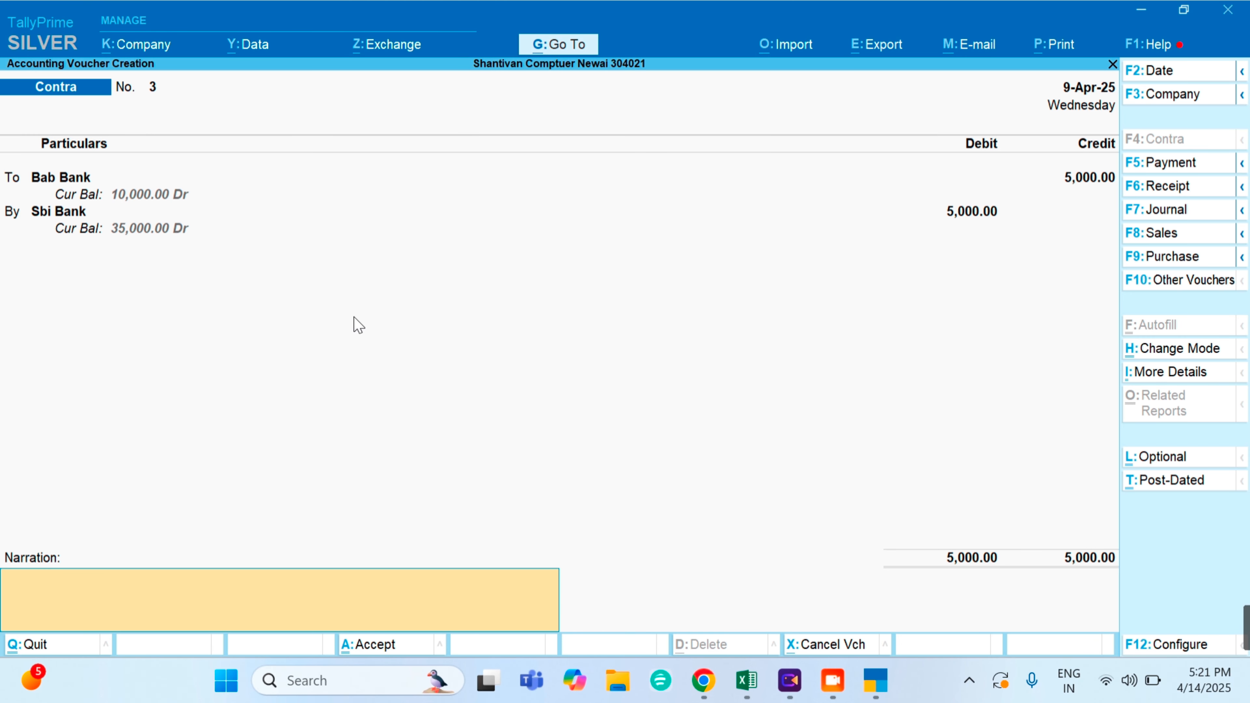
text(ram)
key(Return)
key(Return)
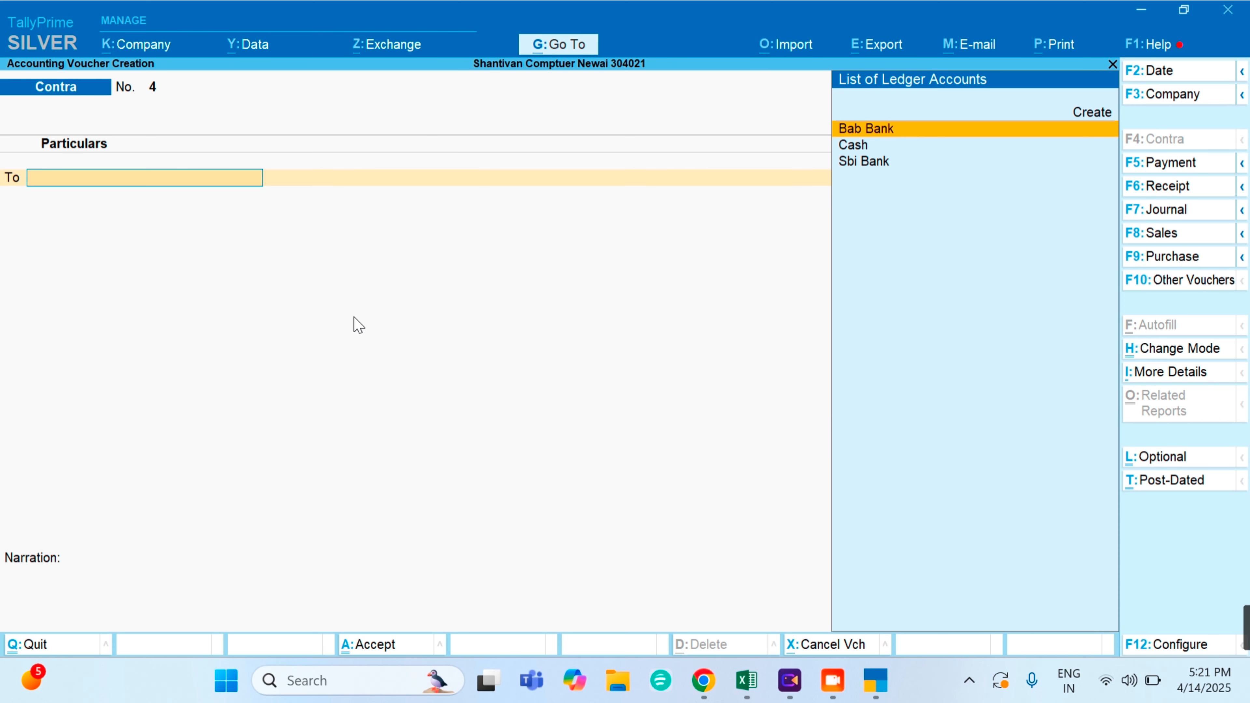
key(Escape)
key(y)
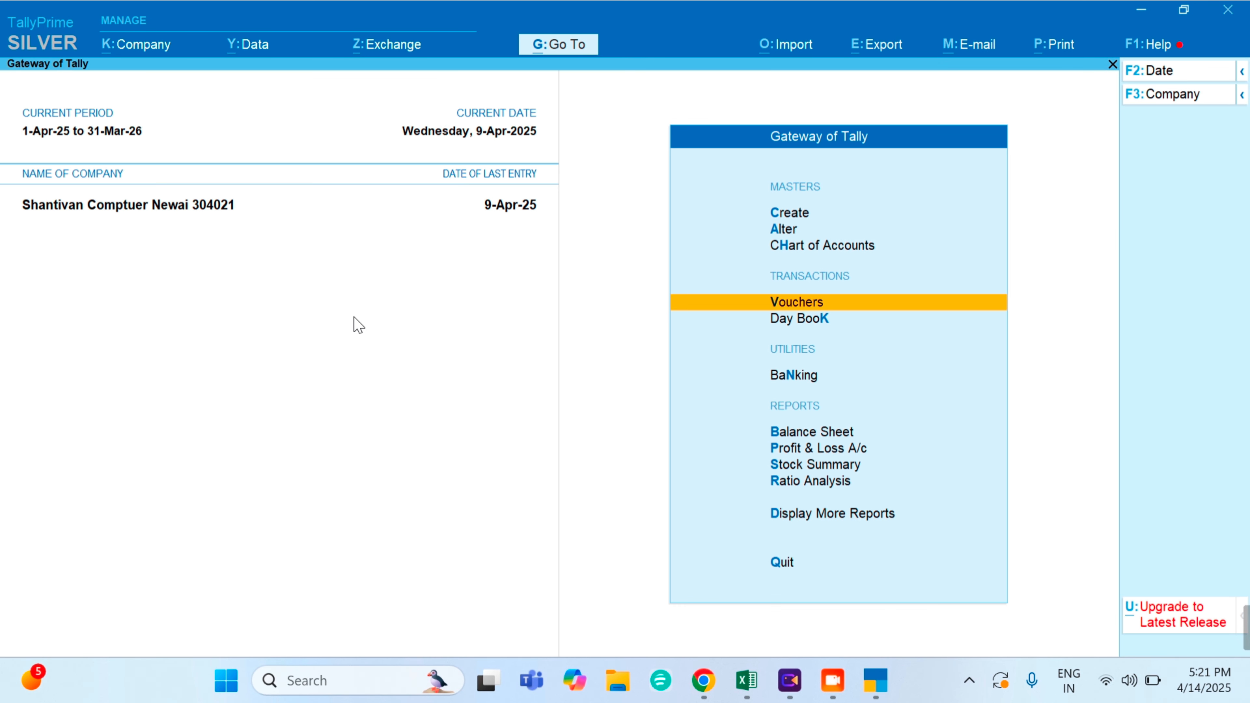
key(Down)
key(Return)
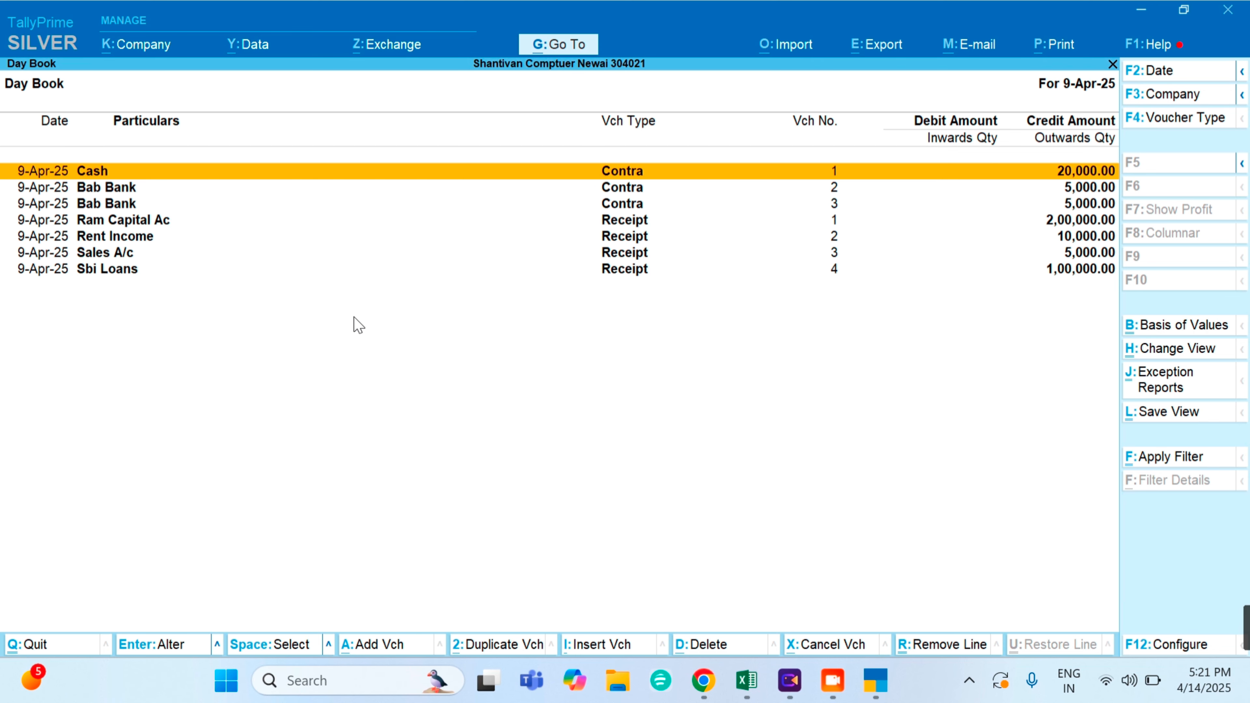
key(Down)
key(Down)
key(Down)
key(Up)
key(Up)
key(Up)
key(Escape)
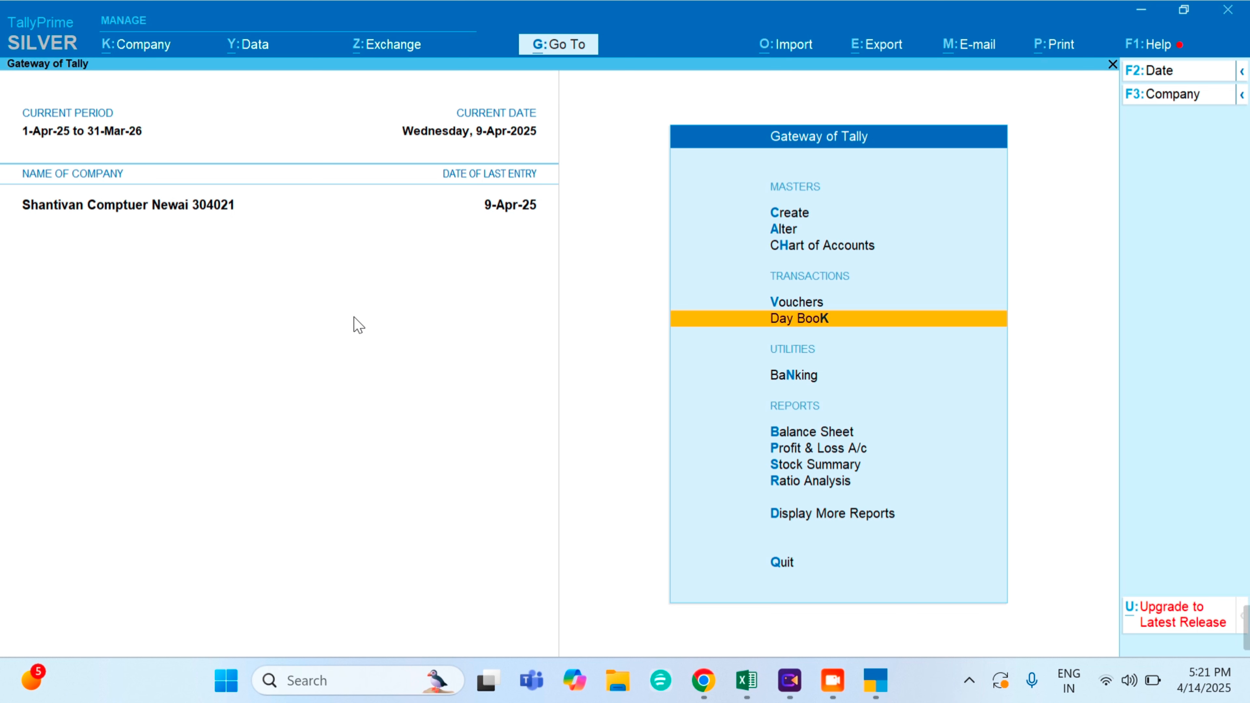
key(Up)
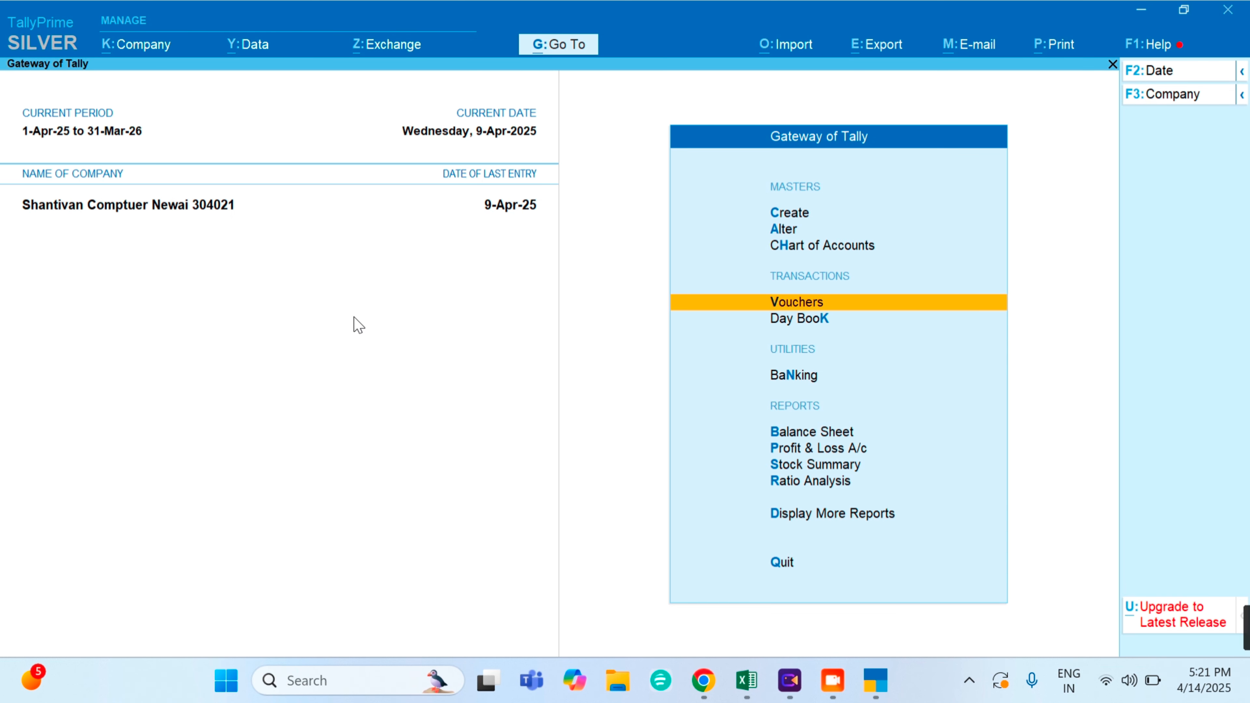
key(Return)
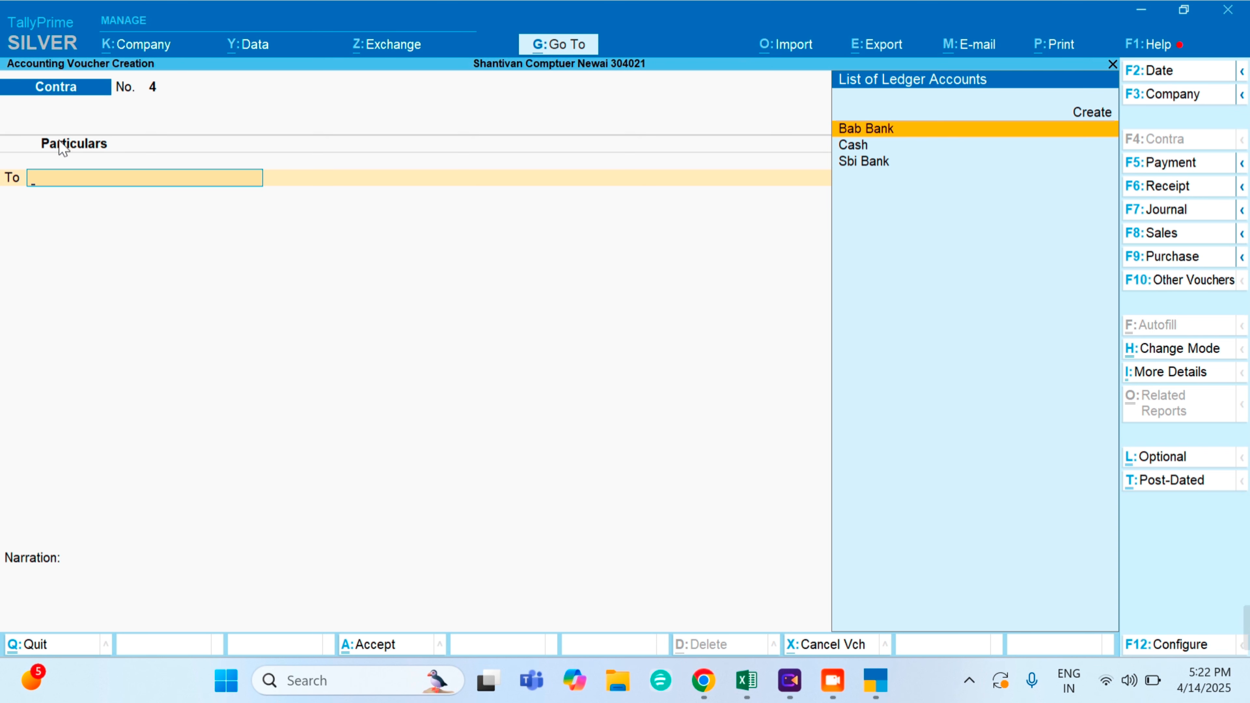
- Leave voucher entry and quit TallyPrime, confirming both prompts with Yes
click(94, 181)
key(Escape)
key(y)
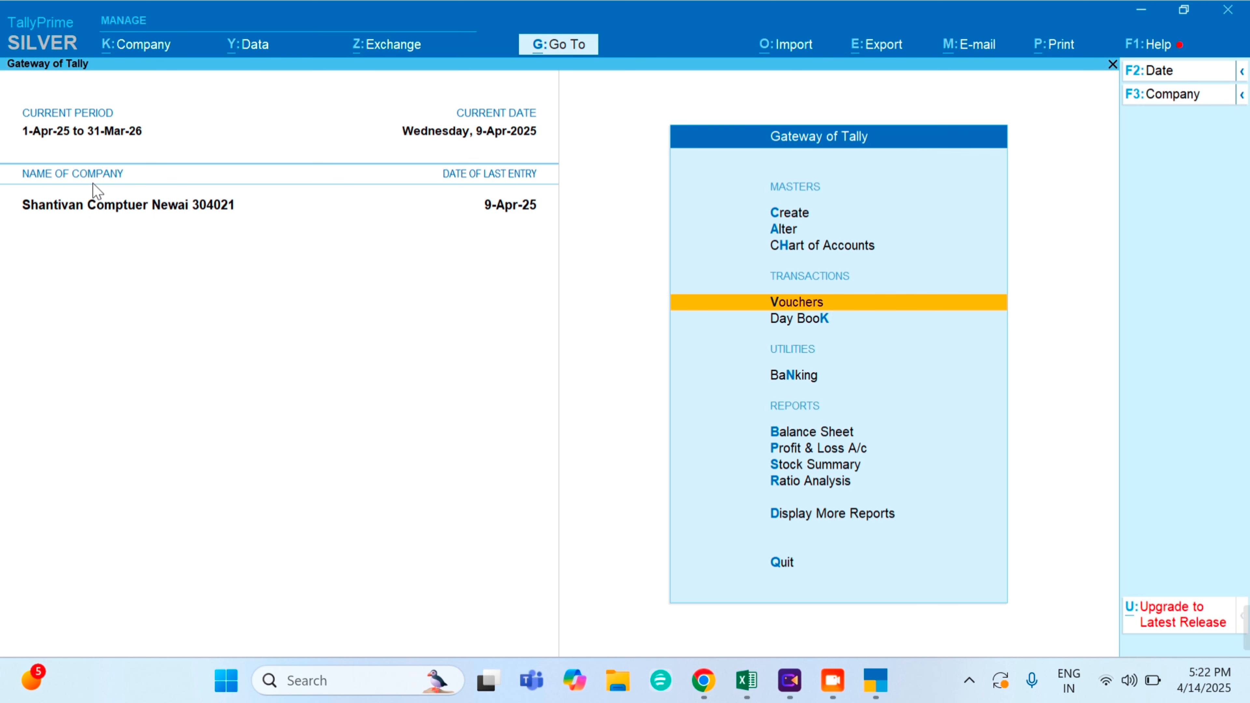
key(Escape)
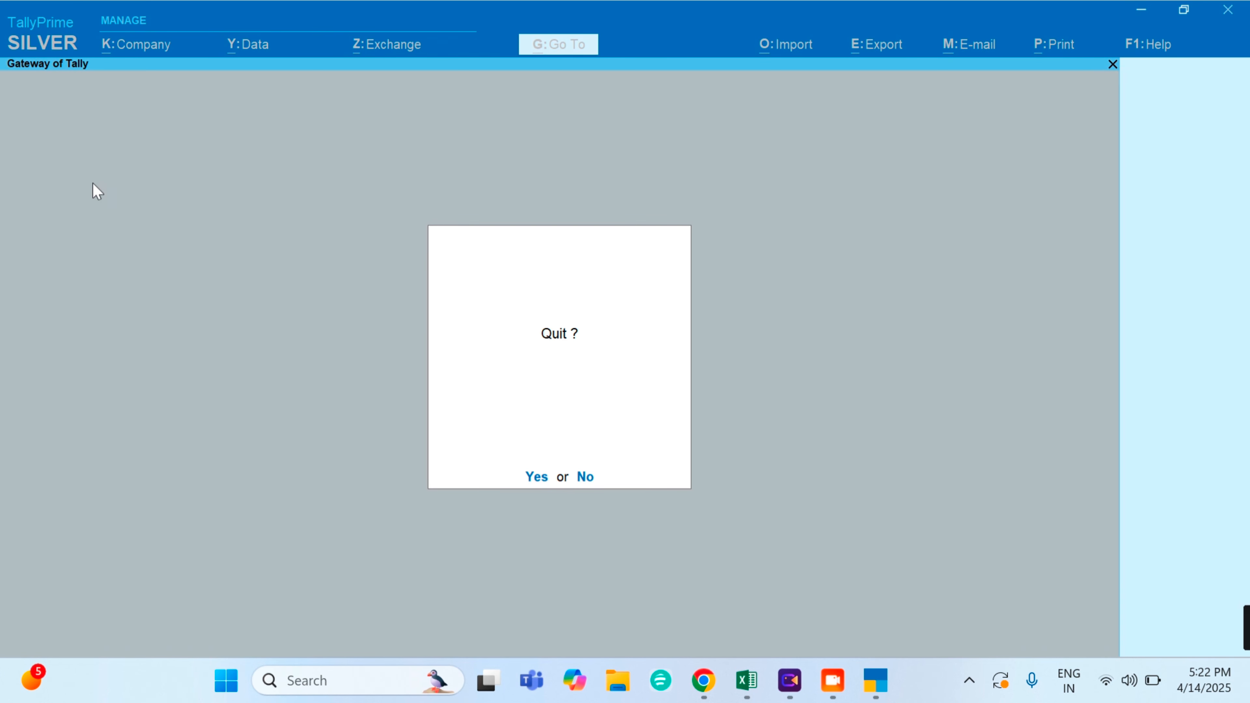
key(y)
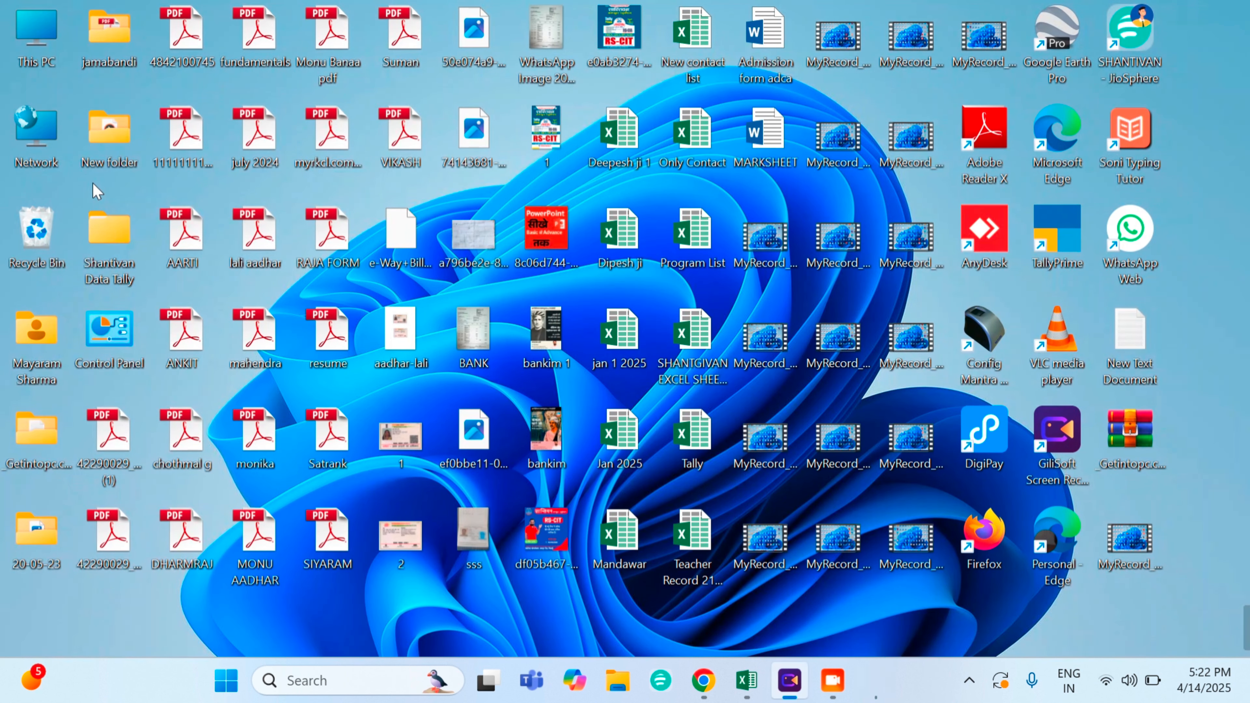